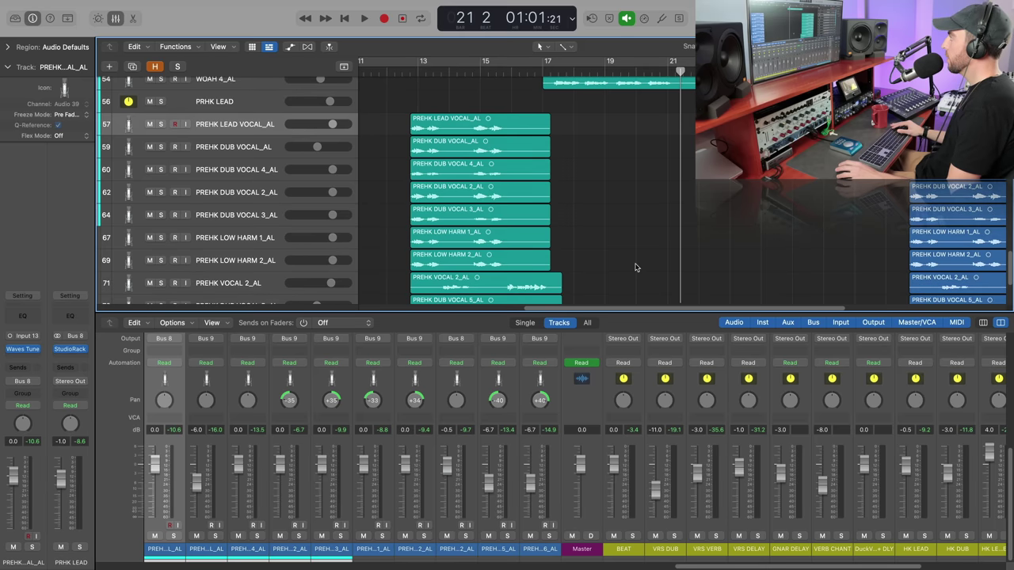
Marquee-select the nine pre-hook vocal regions, from PREHK LEAD VOCAL_AL down through the dub vocals
{"action": "left_click_drag", "start_coordinate": [417, 140], "coordinate": [620, 262]}
Clear the region selection and select the PRHK LEAD aux track
{"action": "scroll", "coordinate": [614, 245], "scroll_direction": "up", "scroll_amount": 2}
{"action": "left_click", "coordinate": [611, 241]}
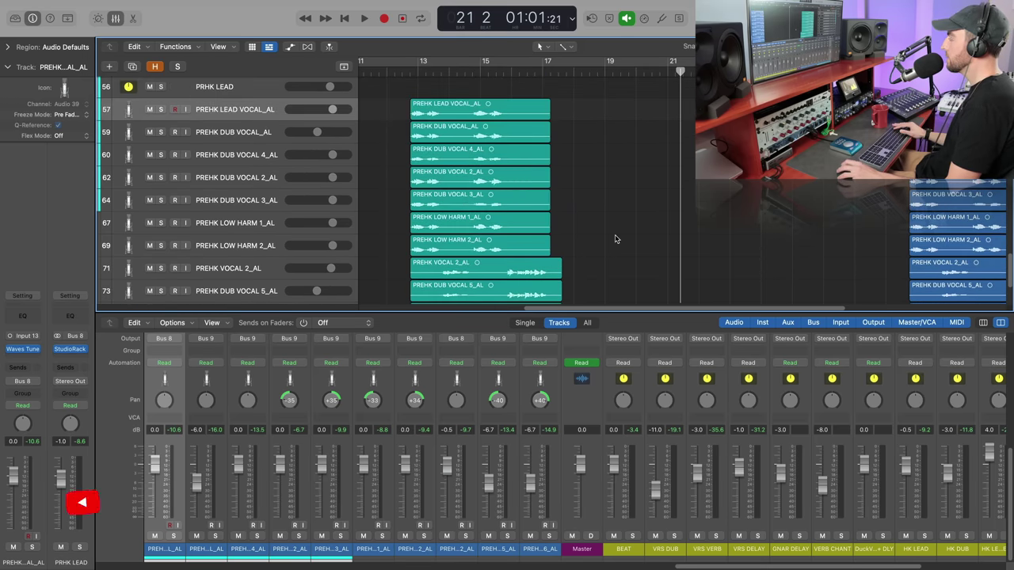
{"action": "scroll", "coordinate": [612, 239], "scroll_direction": "up", "scroll_amount": 2}
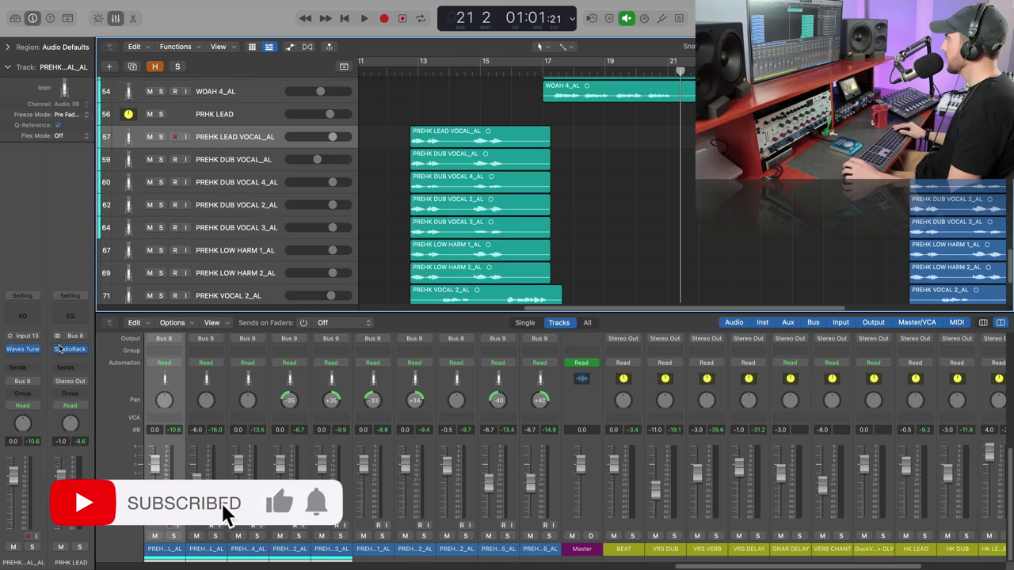
{"action": "left_click", "coordinate": [193, 121]}
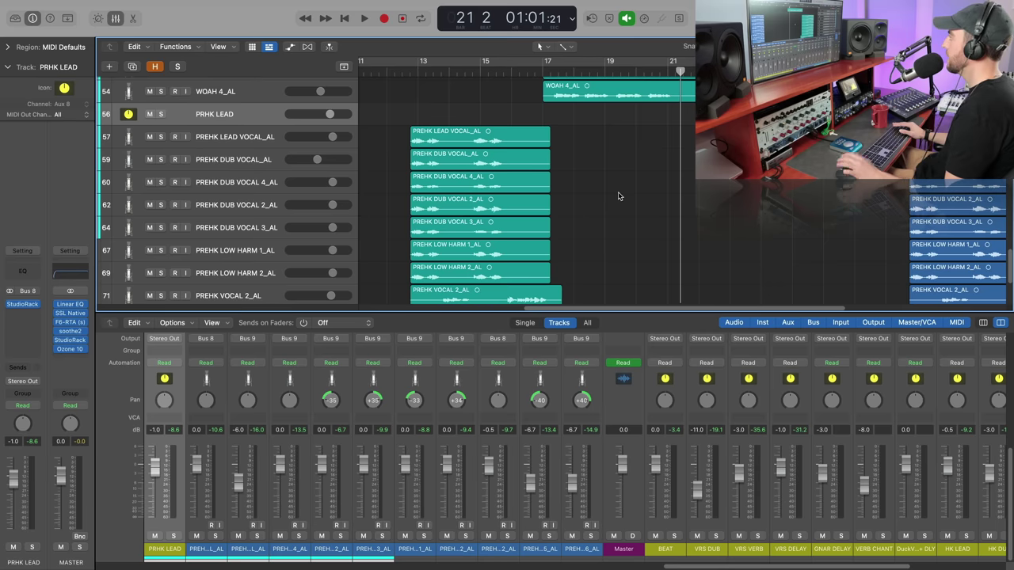
Play the session from the start of the pre-hook around bar 12
{"action": "scroll", "coordinate": [627, 194], "scroll_direction": "up", "scroll_amount": 8}
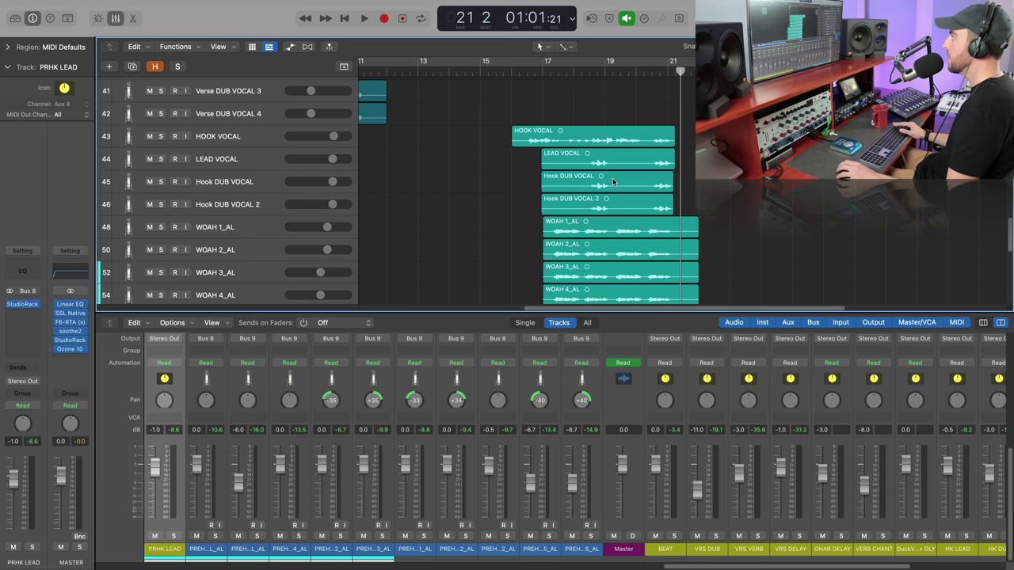
{"action": "scroll", "coordinate": [613, 174], "scroll_direction": "down", "scroll_amount": 4}
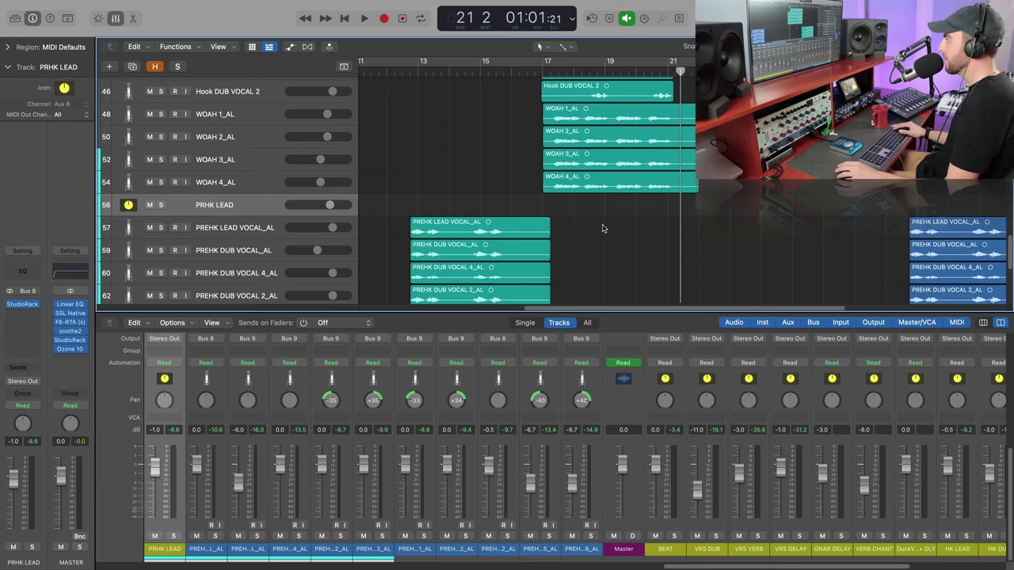
{"action": "scroll", "coordinate": [602, 228], "scroll_direction": "down", "scroll_amount": 4}
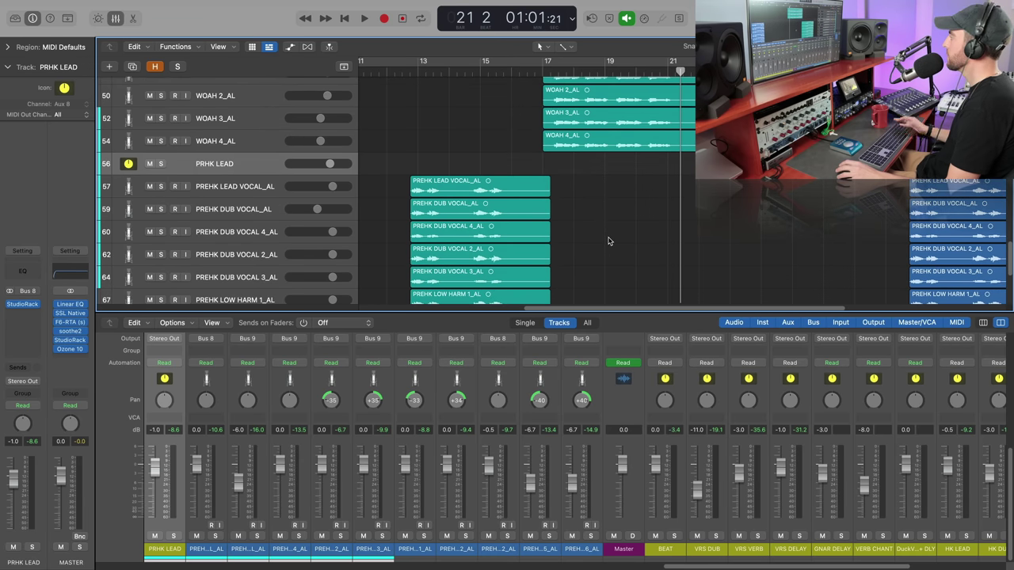
{"action": "key", "text": "space"}
{"action": "key", "text": "Down"}
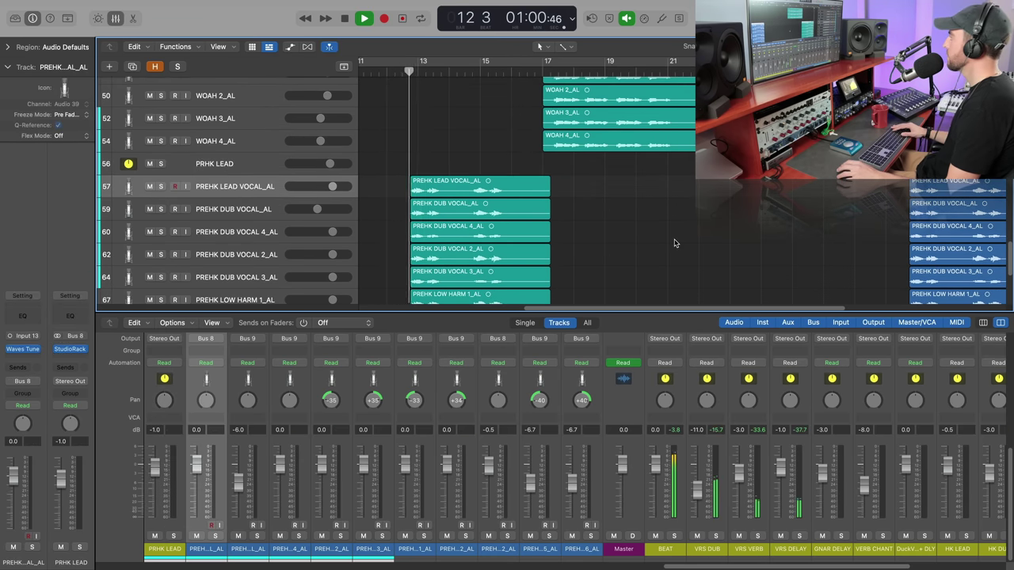
{"action": "scroll", "coordinate": [750, 568], "scroll_direction": "right", "scroll_amount": 4}
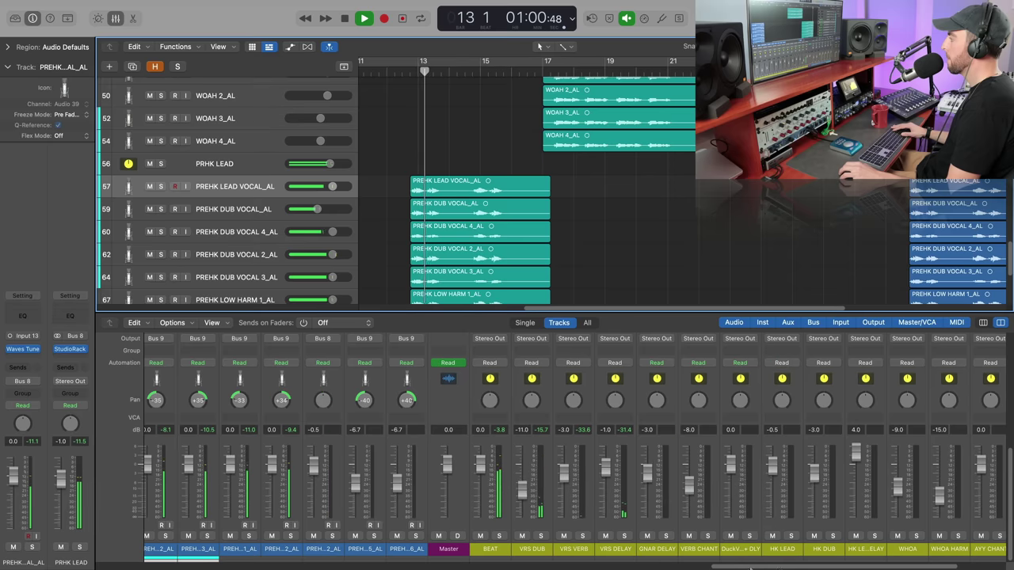
{"action": "left_click", "coordinate": [480, 536]}
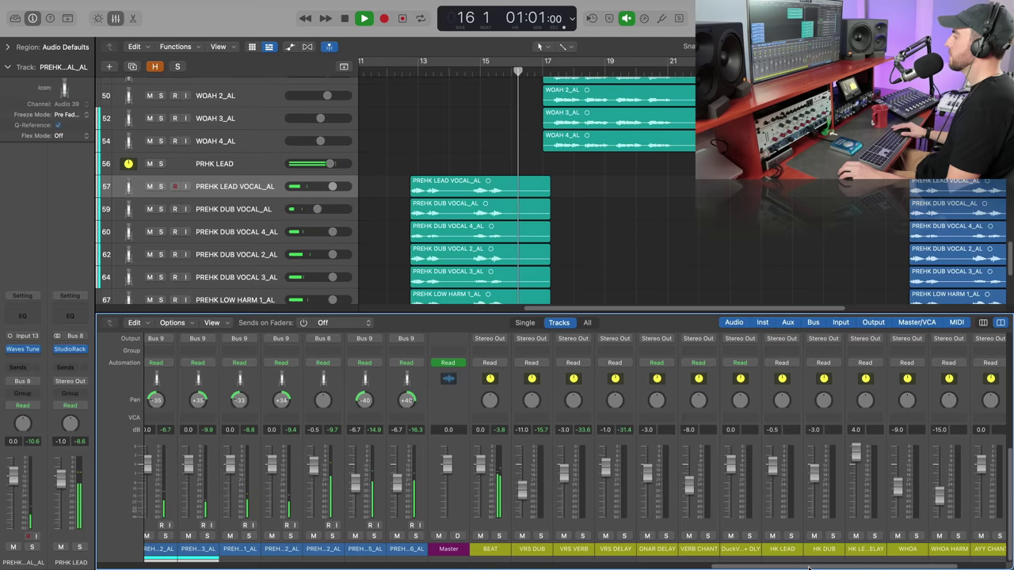
{"action": "left_click_drag", "start_coordinate": [807, 567], "coordinate": [809, 567]}
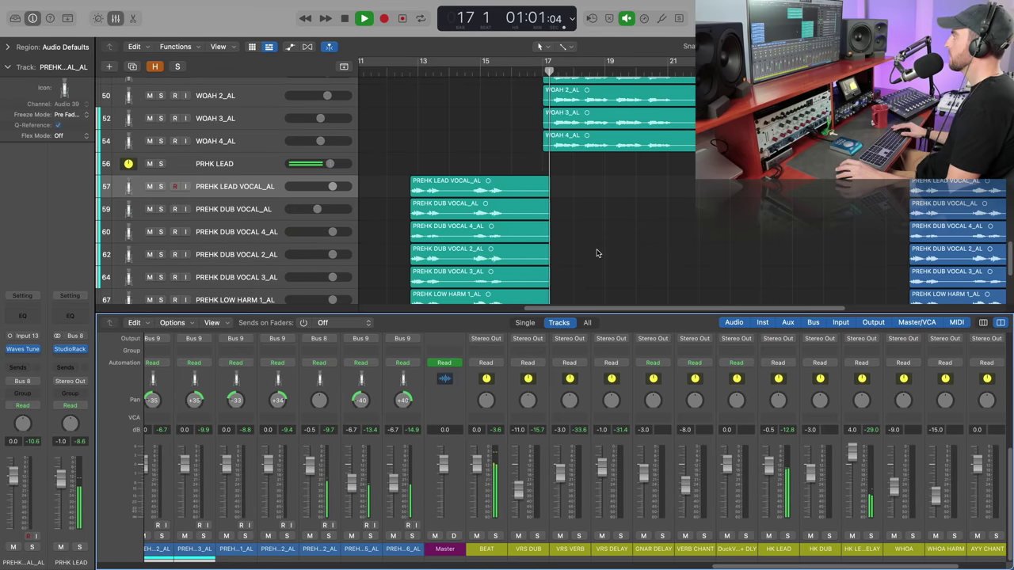
{"action": "left_click", "coordinate": [476, 536]}
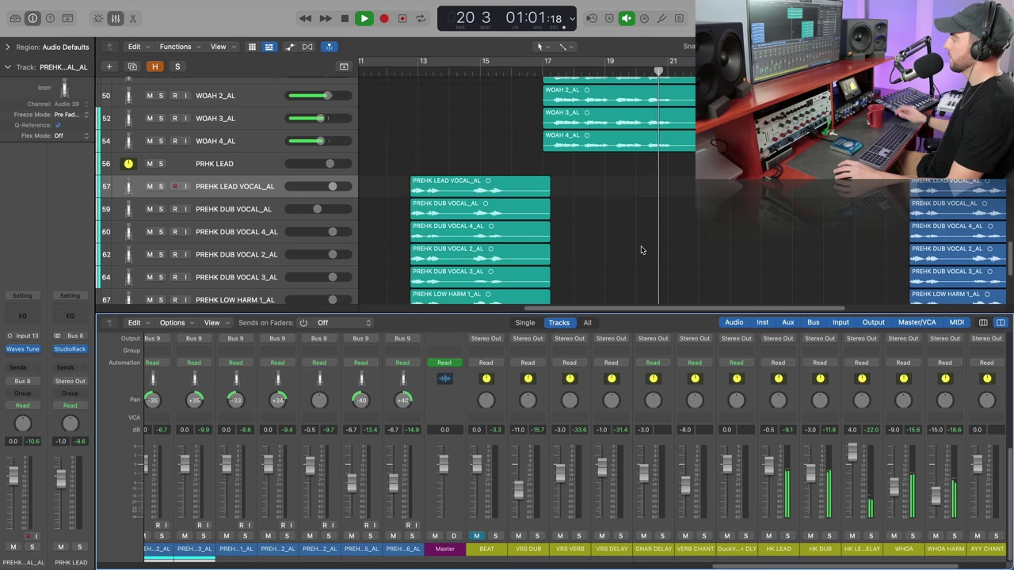
{"action": "key", "text": "space"}
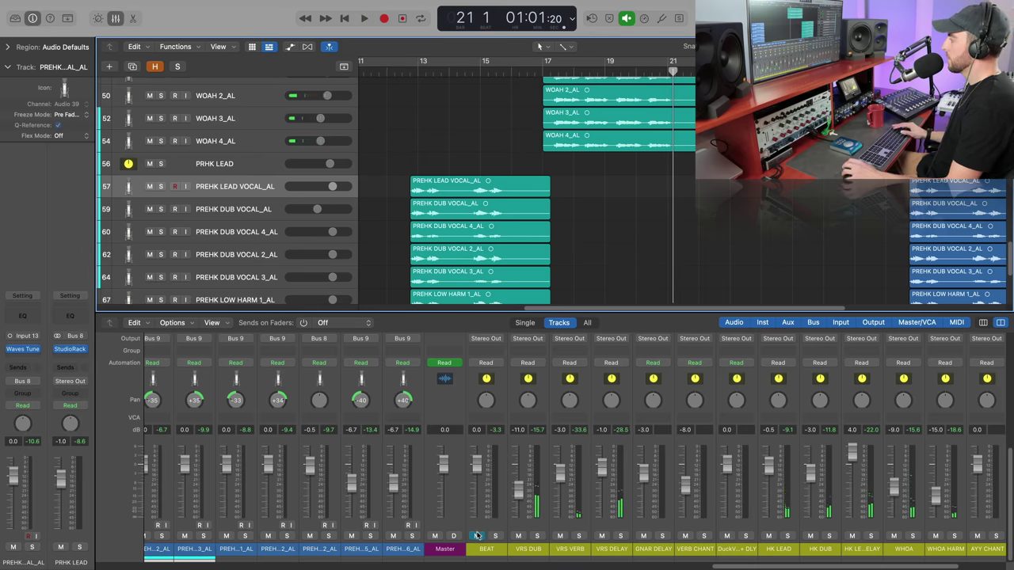
{"action": "scroll", "coordinate": [639, 234], "scroll_direction": "down", "scroll_amount": 3}
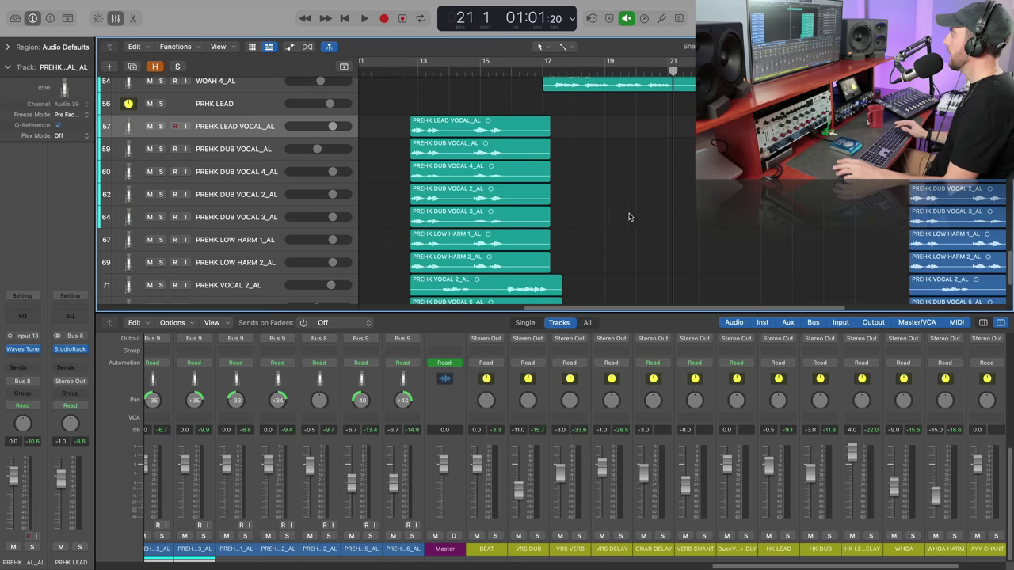
{"action": "left_click", "coordinate": [244, 99]}
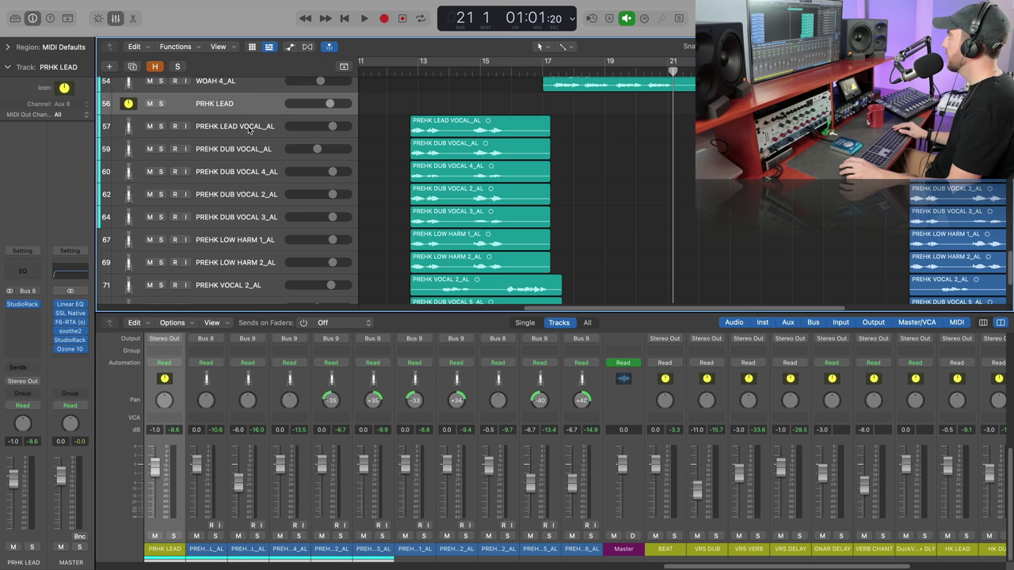
Return the playhead to bar 12 and send PRHK LEAD to Bus 20, creating the DuckVerb + DLY aux
{"action": "left_click", "coordinate": [414, 101]}
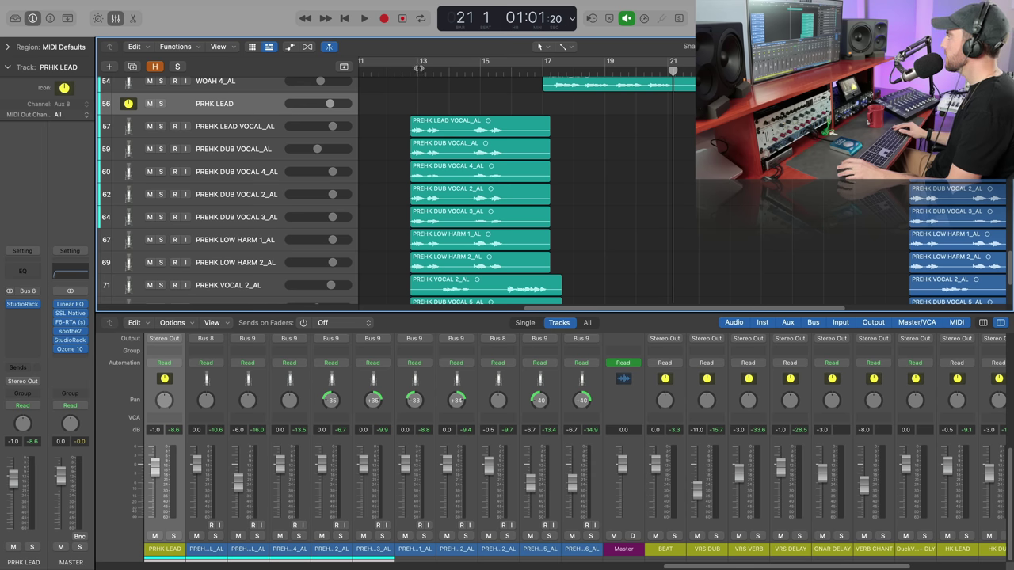
{"action": "left_click", "coordinate": [24, 366]}
{"action": "mouse_move", "coordinate": [36, 392]}
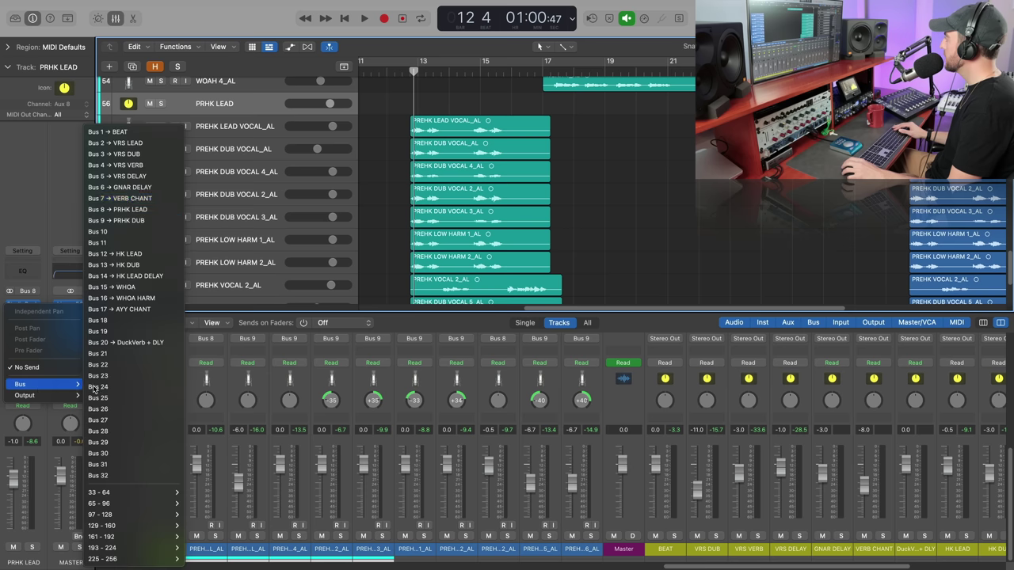
{"action": "left_click", "coordinate": [137, 345]}
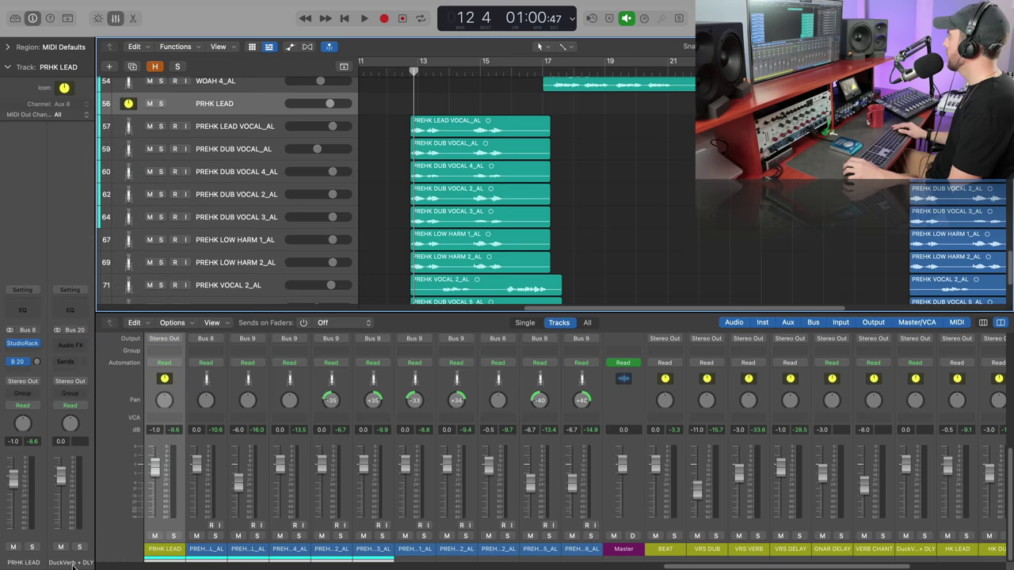
Insert a stereo StudioRack on the DuckVerb + DLY aux and bring its window forward
{"action": "left_click", "coordinate": [79, 344]}
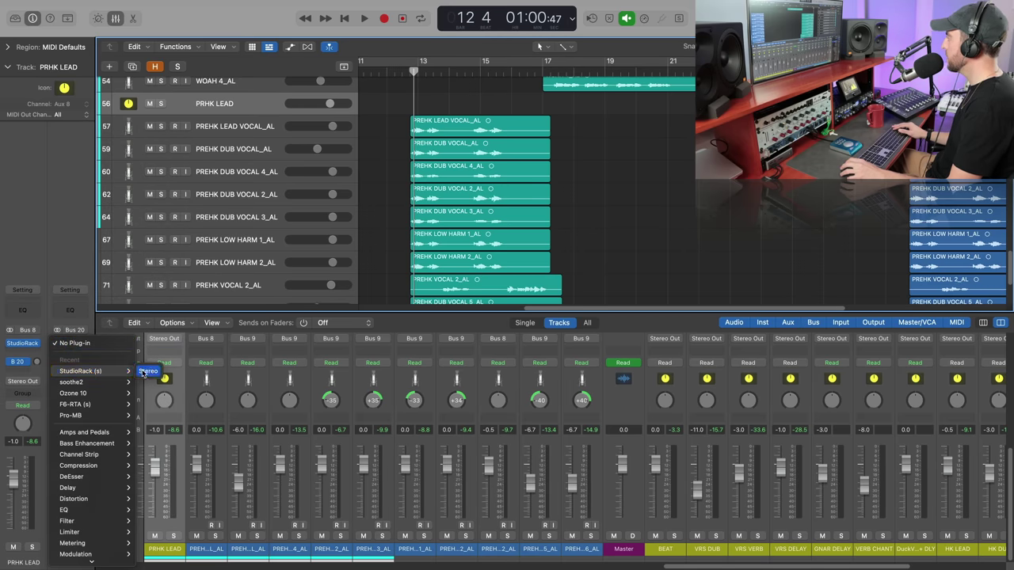
{"action": "left_click", "coordinate": [147, 370]}
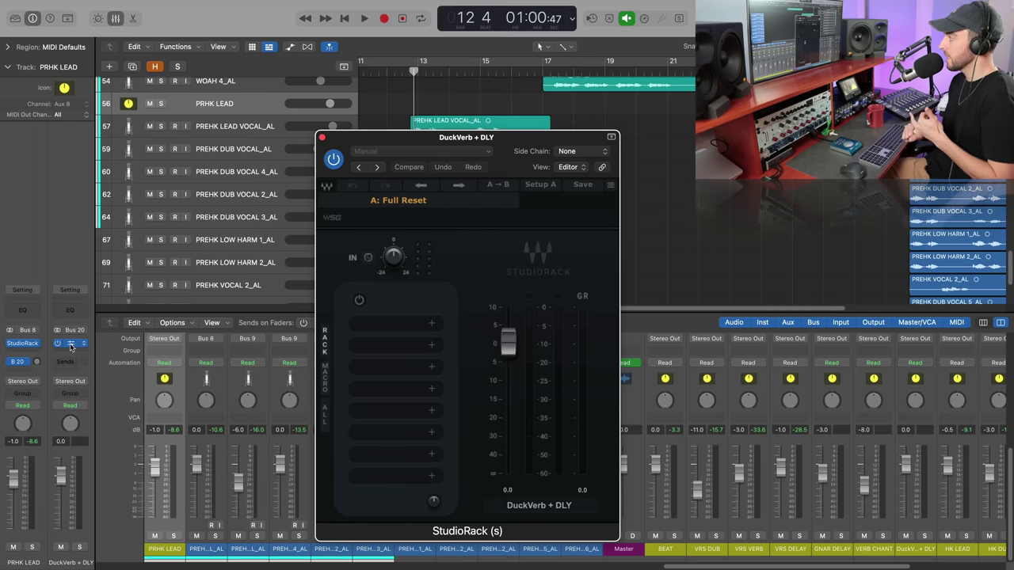
{"action": "left_click", "coordinate": [71, 346]}
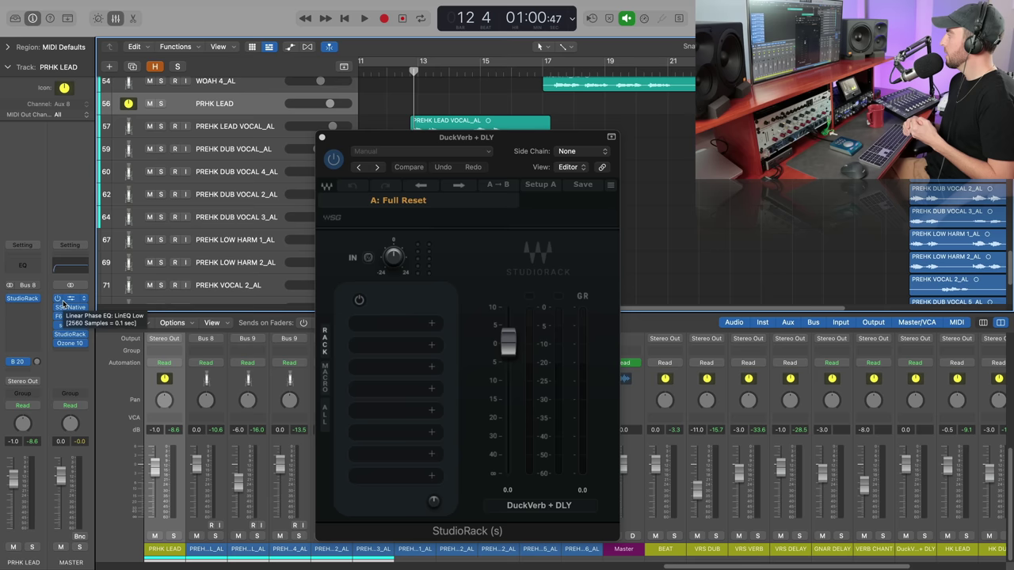
{"action": "left_click", "coordinate": [27, 362]}
{"action": "left_click", "coordinate": [580, 236]}
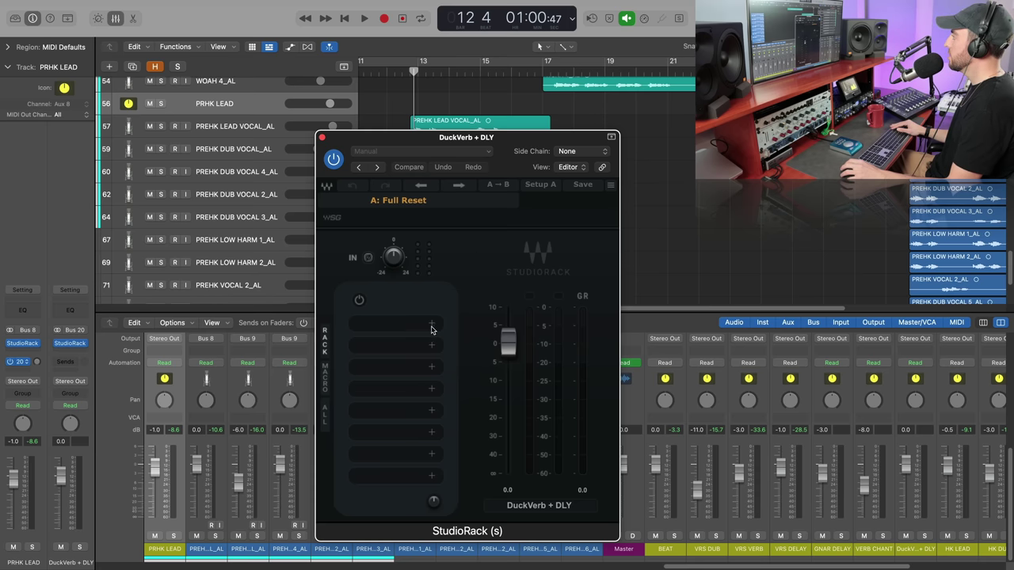
Insert a Parallel Split in the first rack slot and add extra parallel chains
{"action": "left_click", "coordinate": [430, 325]}
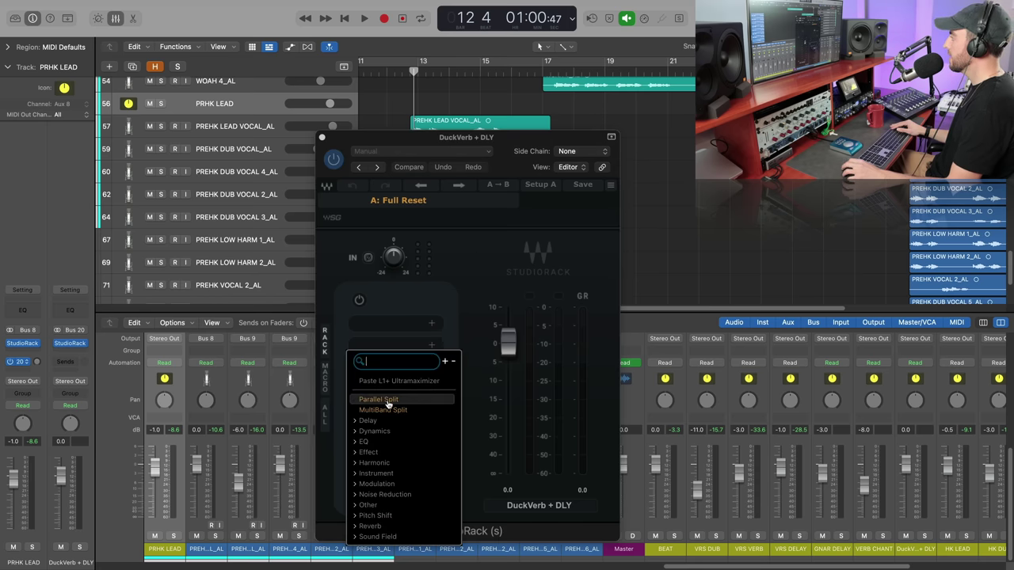
{"action": "left_click", "coordinate": [387, 404]}
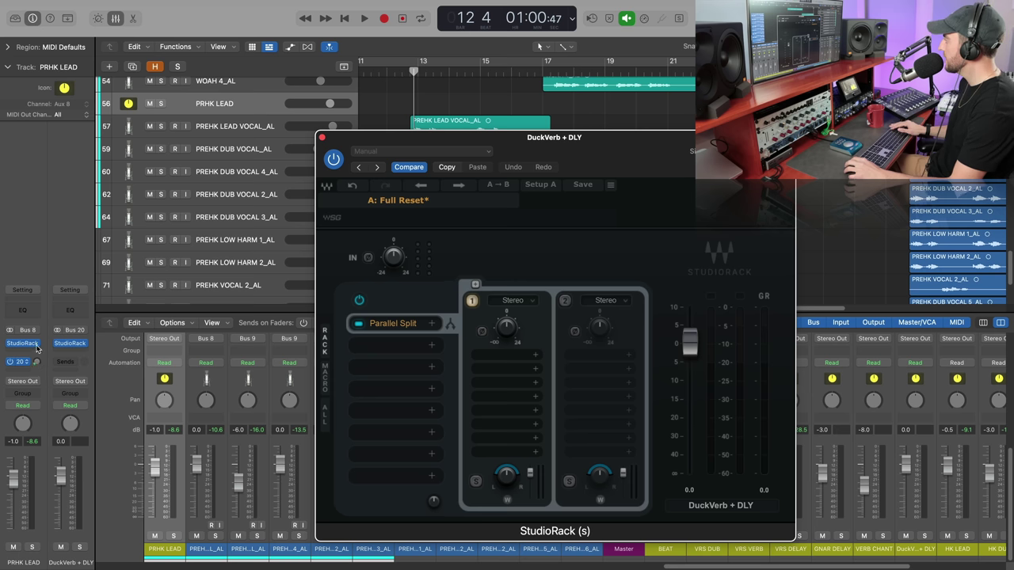
{"action": "left_click", "coordinate": [45, 342]}
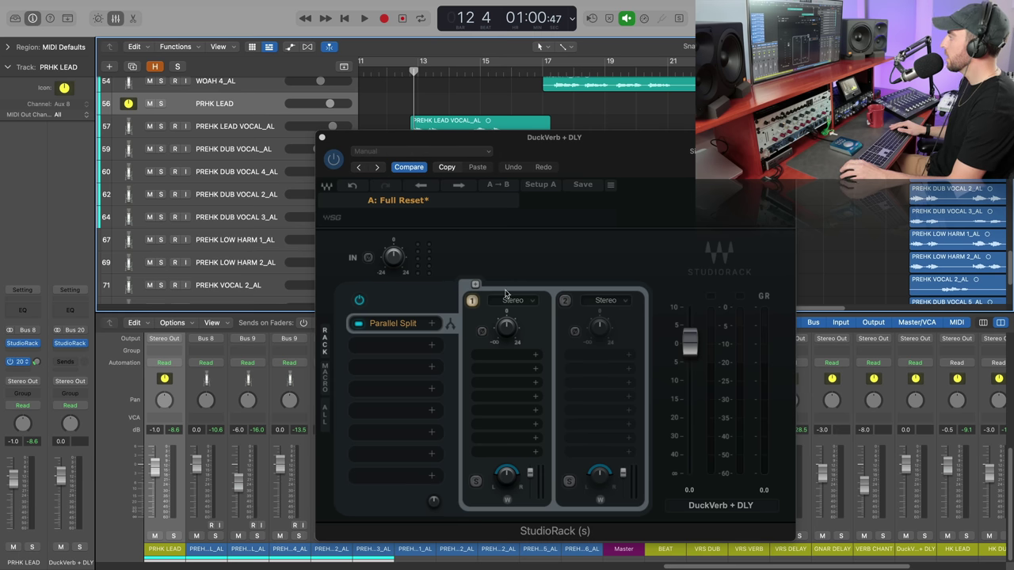
{"action": "left_click", "coordinate": [475, 285]}
{"action": "left_click", "coordinate": [476, 285]}
{"action": "left_click", "coordinate": [475, 285]}
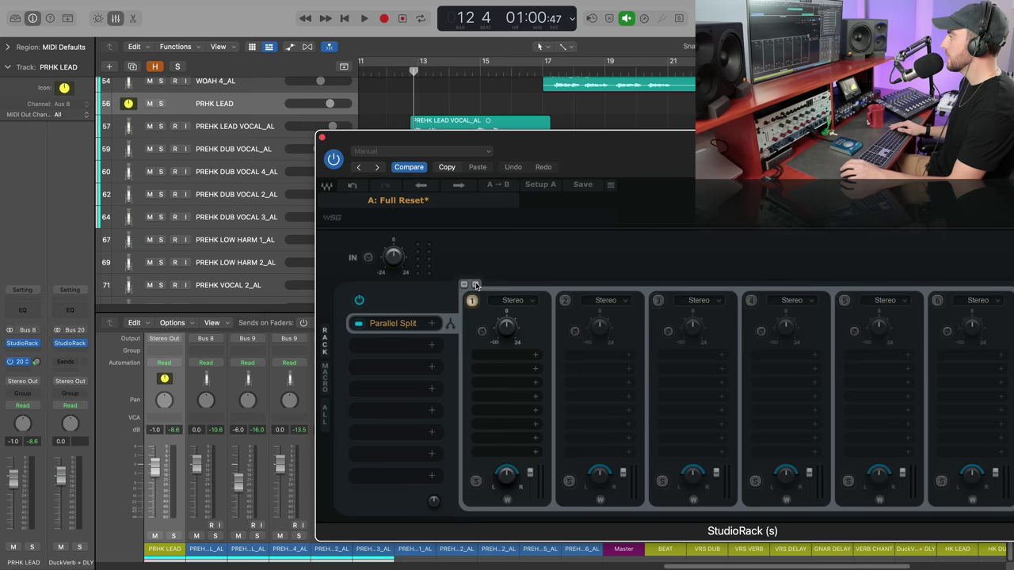
{"action": "left_click", "coordinate": [475, 285]}
Trim the split back to two chains, enable chain 2, and set the send level to -10.0
{"action": "left_click_drag", "start_coordinate": [632, 138], "coordinate": [503, 116]}
{"action": "left_click", "coordinate": [346, 263]}
{"action": "left_click", "coordinate": [346, 264]}
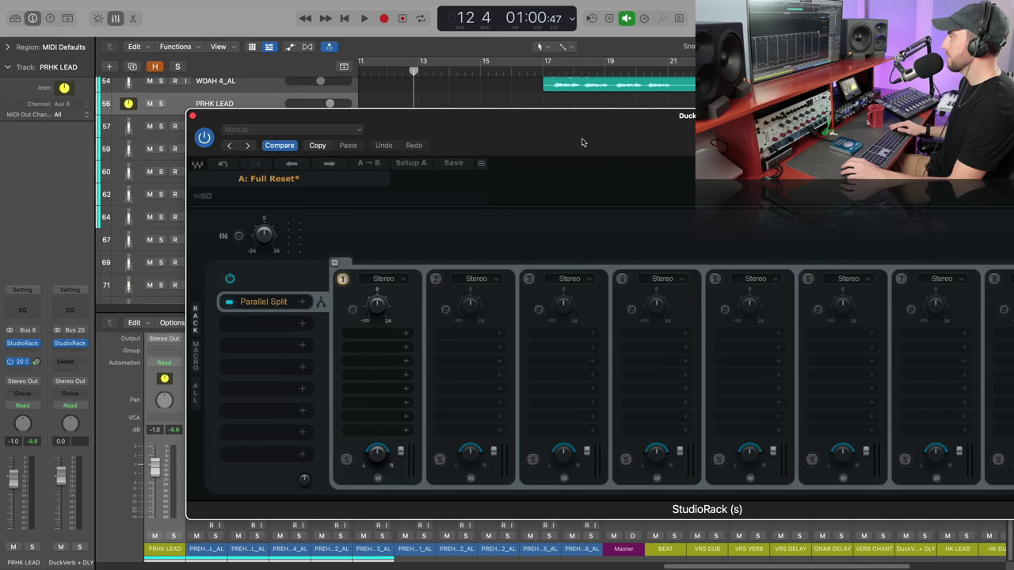
{"action": "left_click_drag", "start_coordinate": [603, 131], "coordinate": [494, 139]}
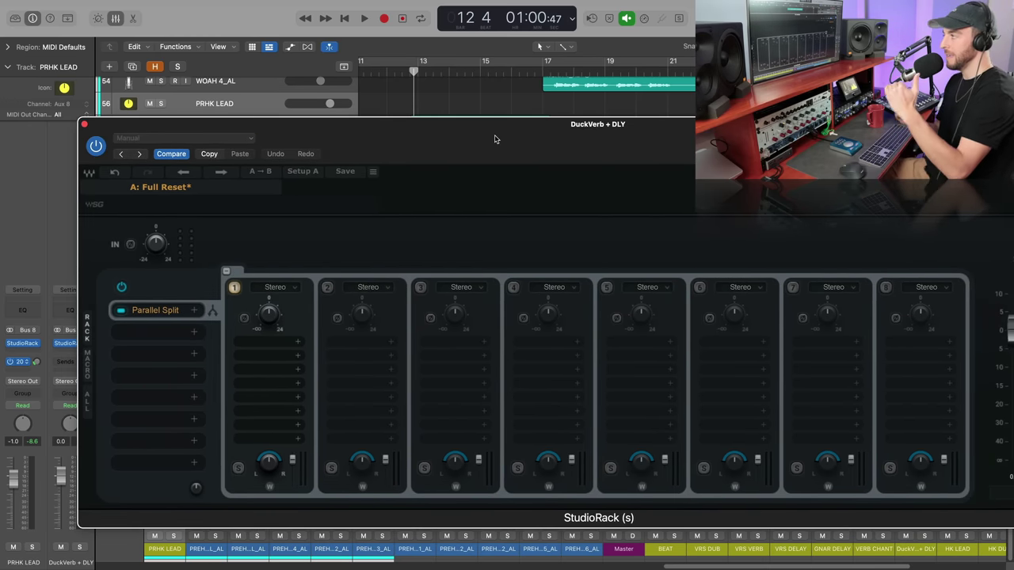
{"action": "left_click", "coordinate": [226, 271]}
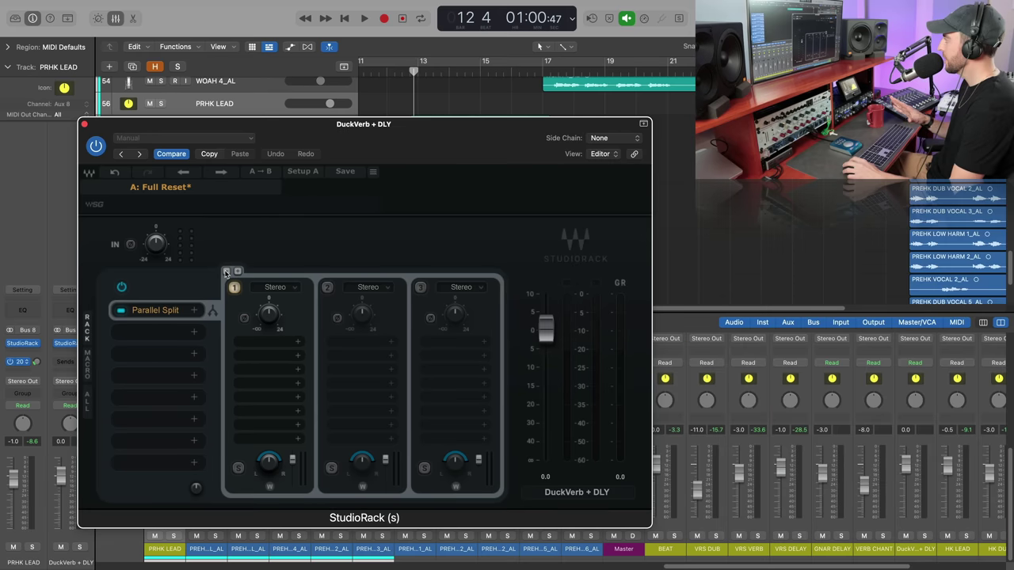
{"action": "left_click_drag", "start_coordinate": [421, 133], "coordinate": [633, 129]}
{"action": "left_click", "coordinate": [318, 260]}
{"action": "left_click", "coordinate": [541, 279]}
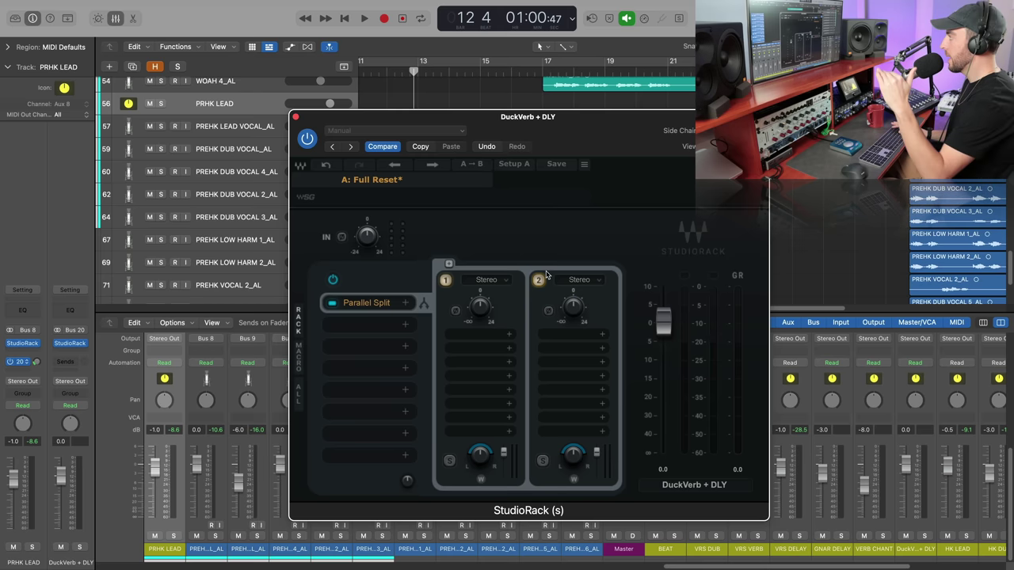
{"action": "left_click_drag", "start_coordinate": [36, 362], "coordinate": [35, 358]}
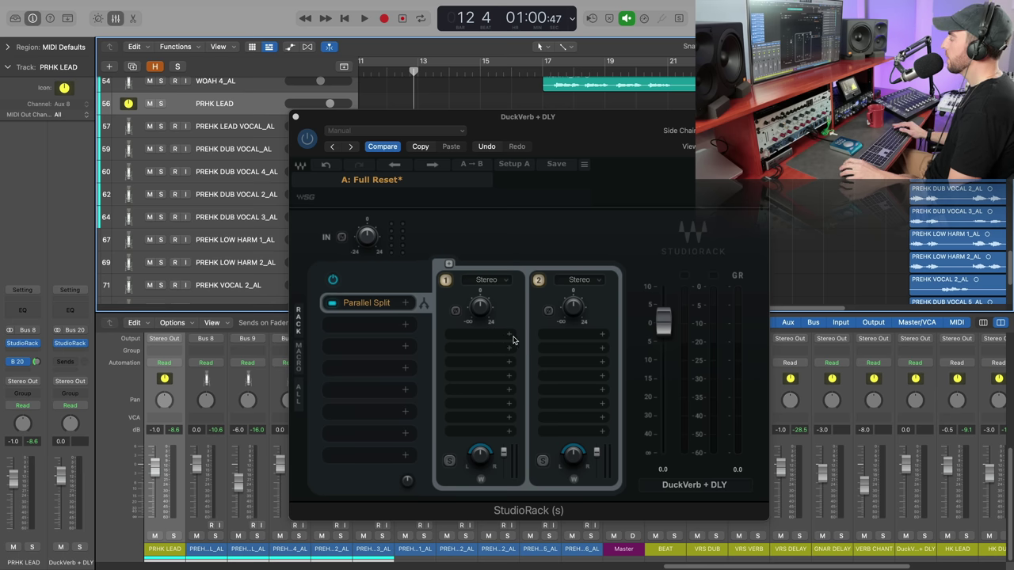
{"action": "left_click", "coordinate": [512, 340]}
Load RVerb into chain 1 and set its reverb type to Church
{"action": "type", "text": "rverb"}
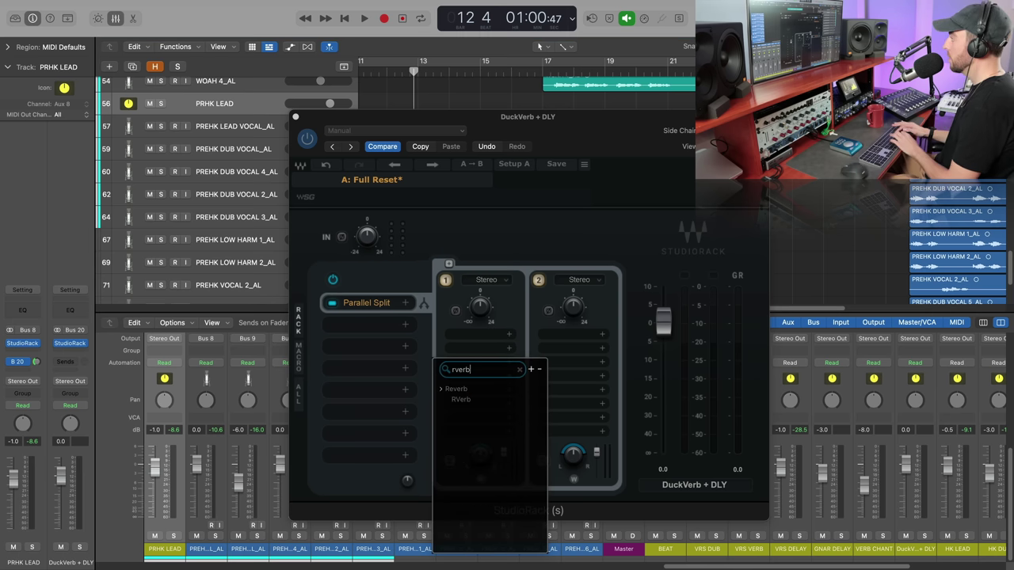
{"action": "left_click", "coordinate": [496, 400]}
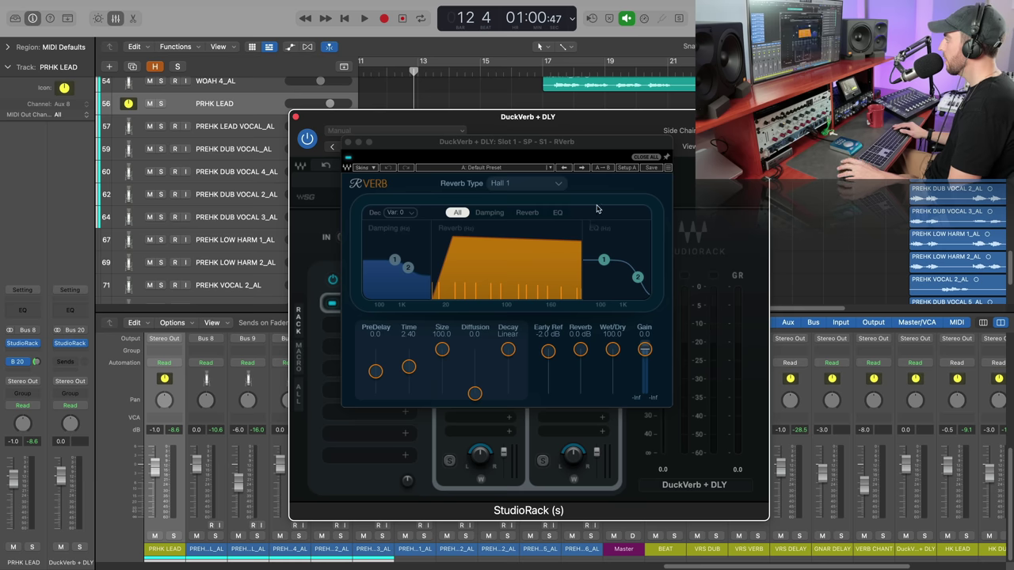
{"action": "left_click_drag", "start_coordinate": [531, 149], "coordinate": [571, 211]}
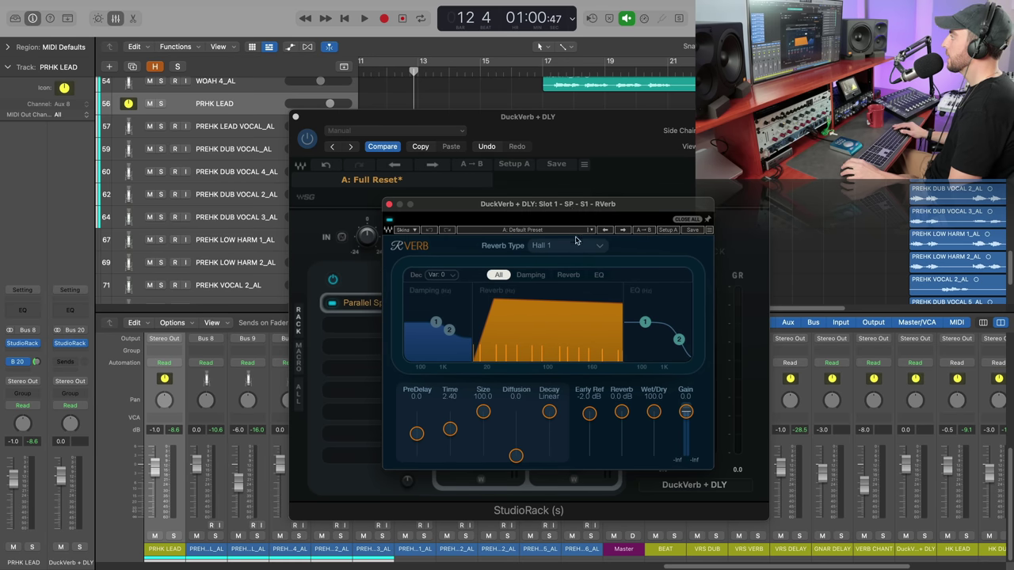
{"action": "left_click", "coordinate": [598, 250]}
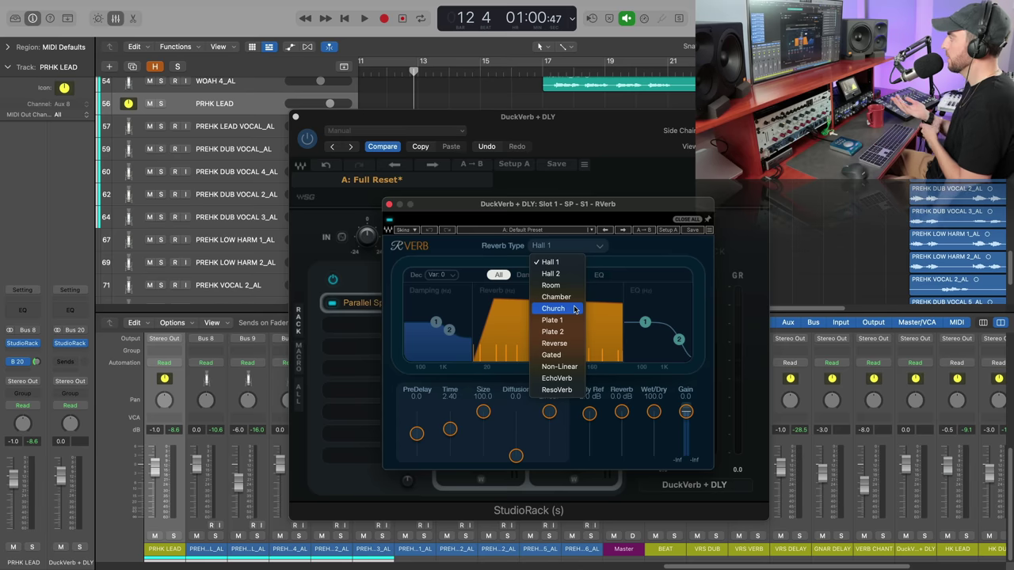
{"action": "left_click", "coordinate": [575, 310]}
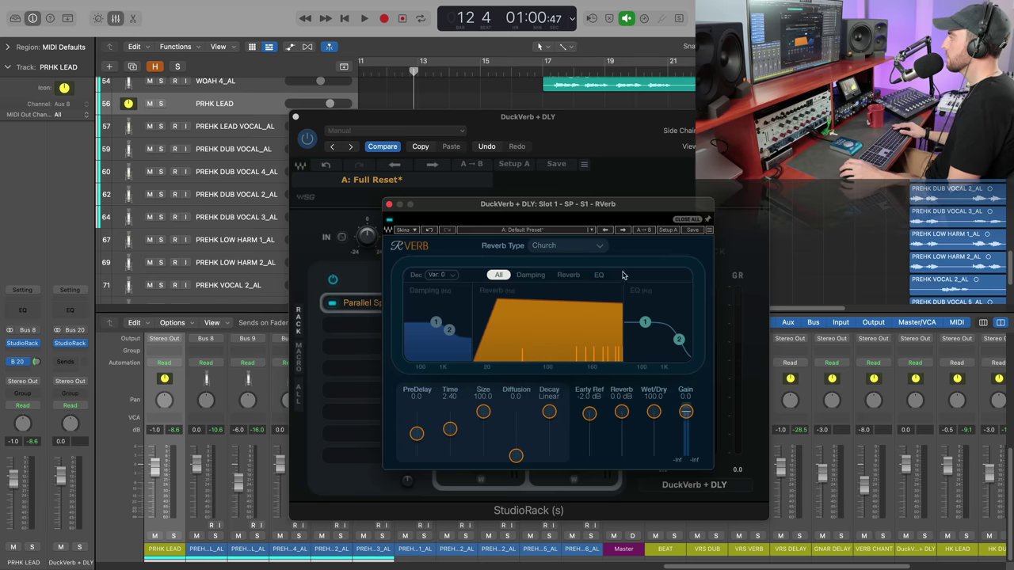
{"action": "key", "text": "space"}
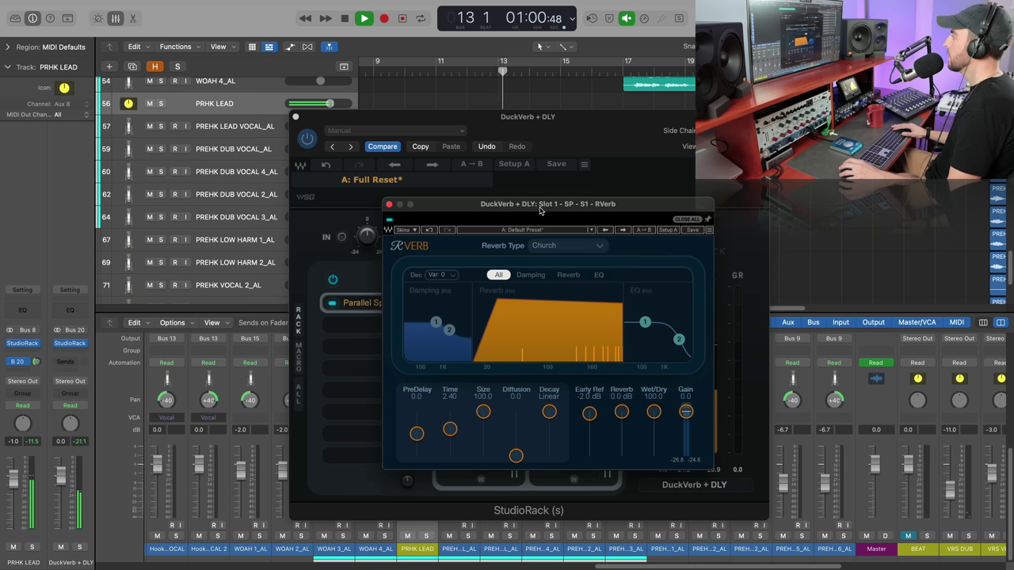
{"action": "key", "text": "space"}
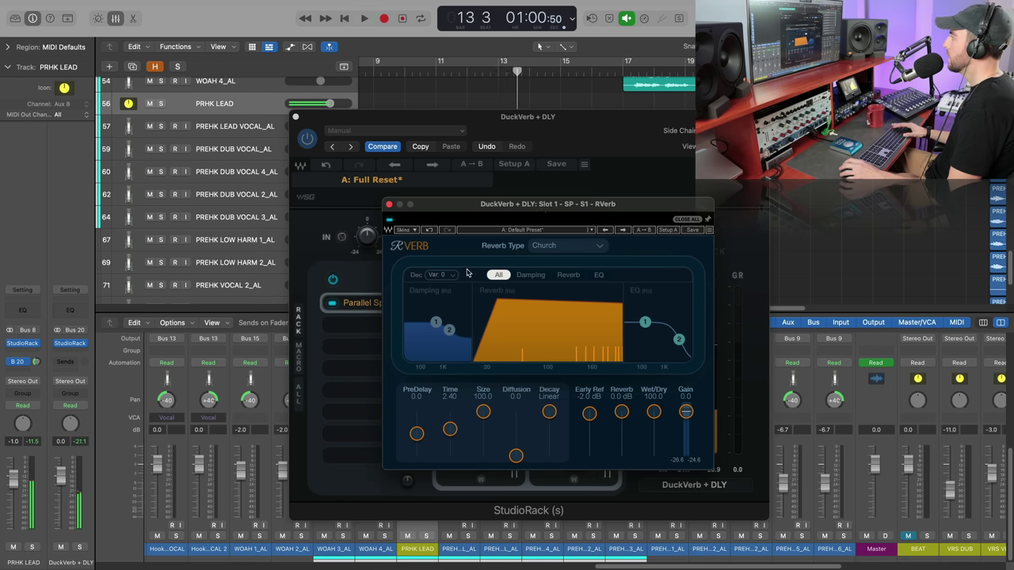
Lift RVerb's high-frequency EQ roll-off and set PreDelay to 20.5 and Time to 3.65
{"action": "left_click_drag", "start_coordinate": [678, 339], "coordinate": [679, 320]}
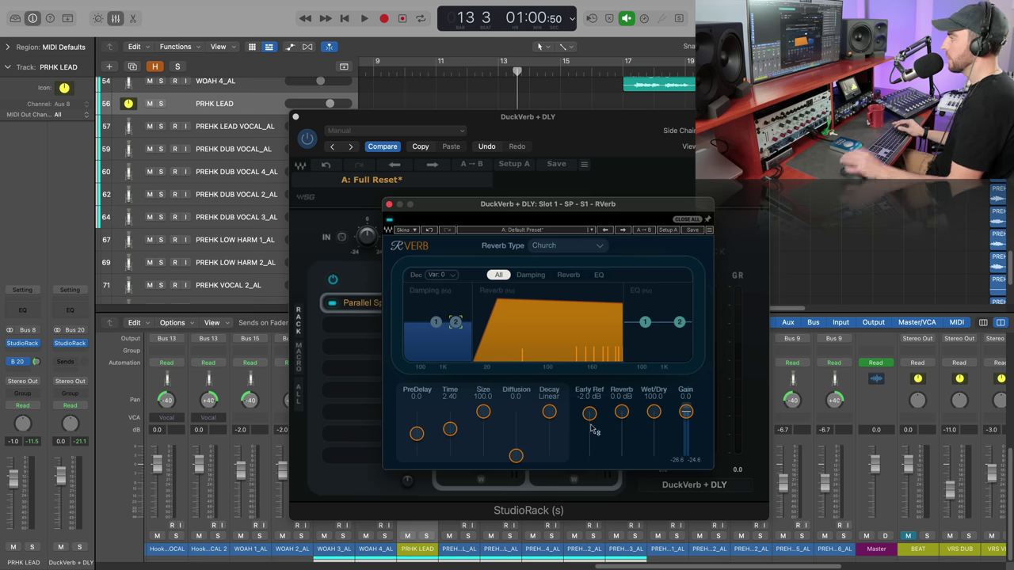
{"action": "left_click", "coordinate": [416, 433]}
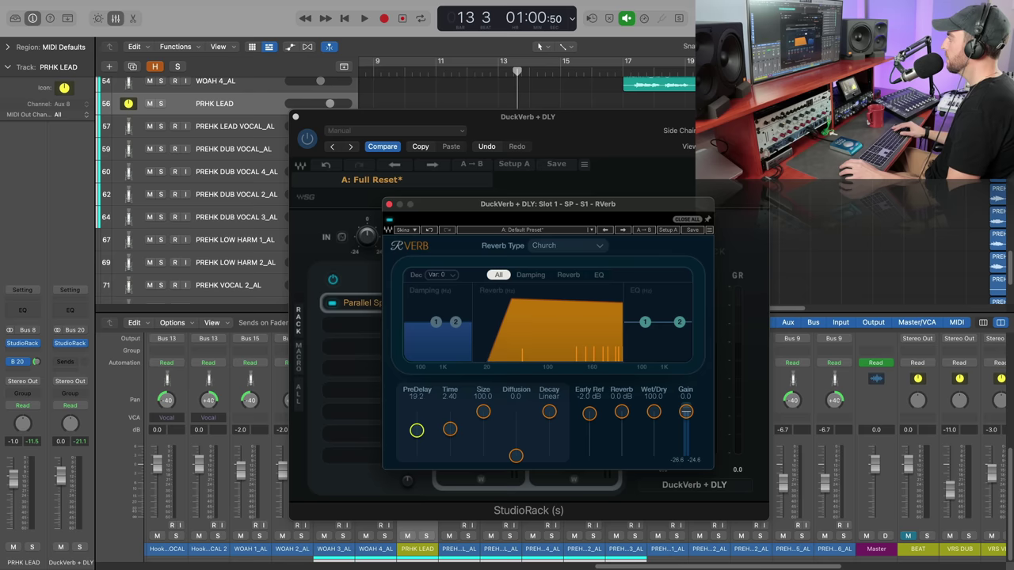
{"action": "left_click", "coordinate": [449, 429]}
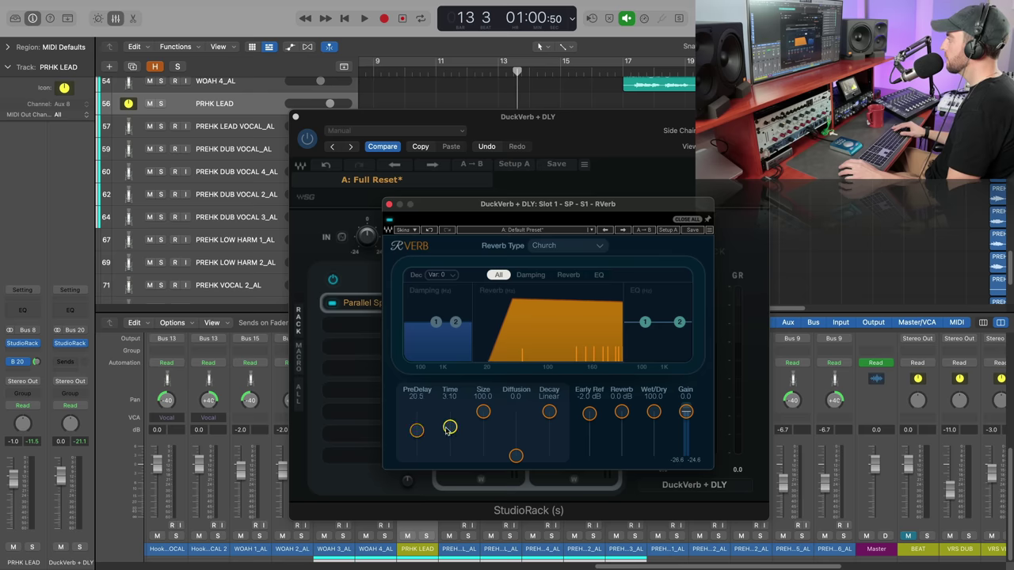
{"action": "key", "text": "space"}
{"action": "left_click_drag", "start_coordinate": [449, 430], "coordinate": [450, 424]}
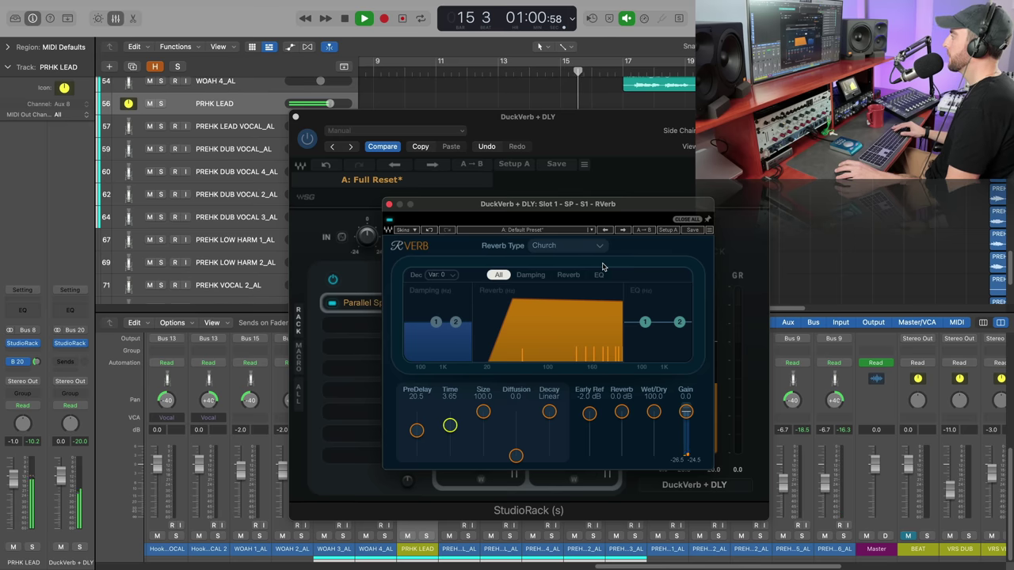
{"action": "key", "text": "space"}
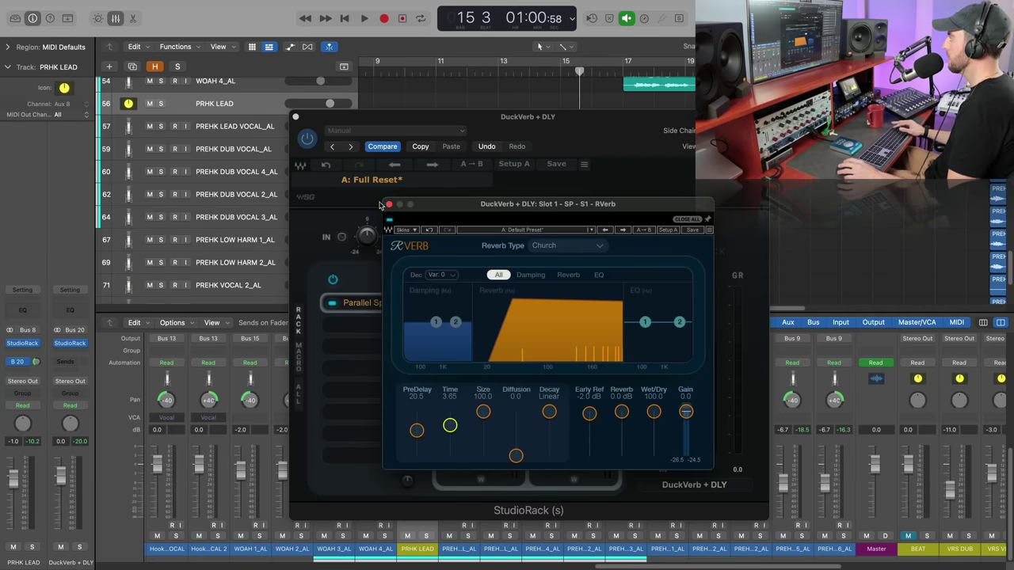
{"action": "left_click", "coordinate": [388, 205]}
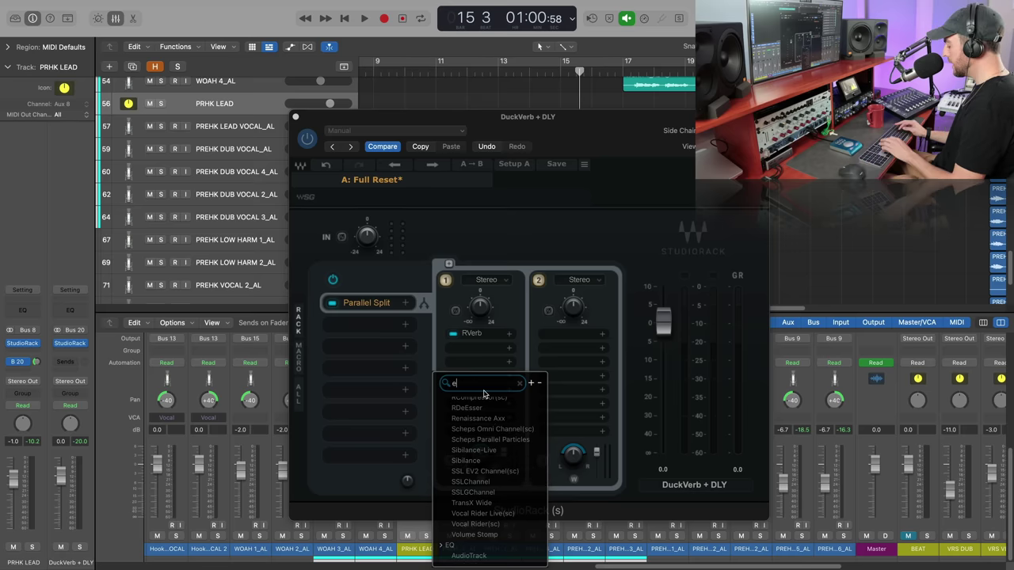
Add GEQ Classic after RVerb in chain 1
{"action": "scroll", "coordinate": [484, 394], "scroll_direction": "down", "scroll_amount": 3}
{"action": "left_click", "coordinate": [484, 408]}
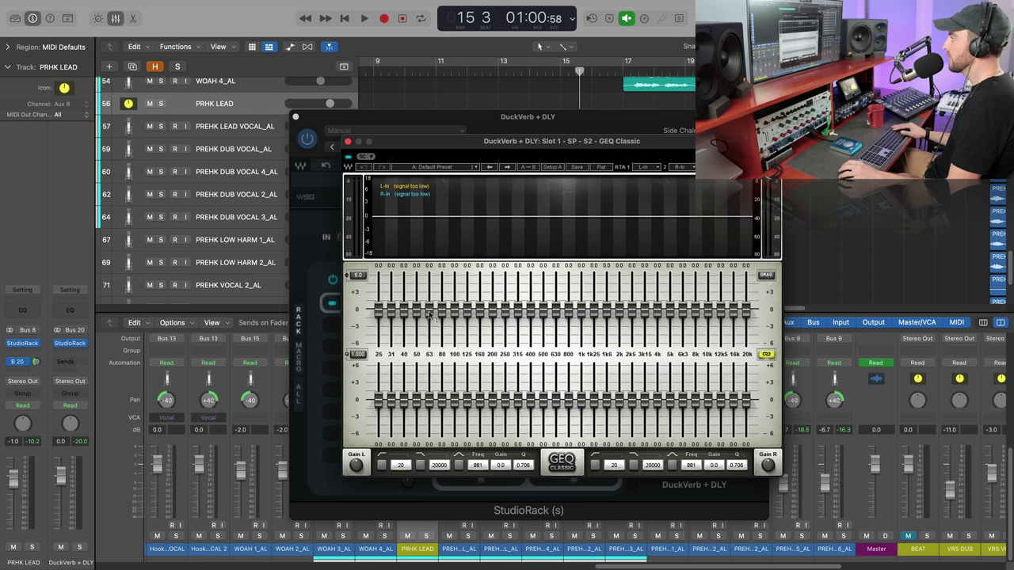
Sketch a test curve on the GEQ, then load Full Reset to flatten every band to 0 dB
{"action": "mouse_move", "coordinate": [377, 312]}
{"action": "left_mouse_down"}
{"action": "mouse_move", "coordinate": [378, 337]}
{"action": "mouse_move", "coordinate": [378, 310]}
{"action": "left_mouse_up"}
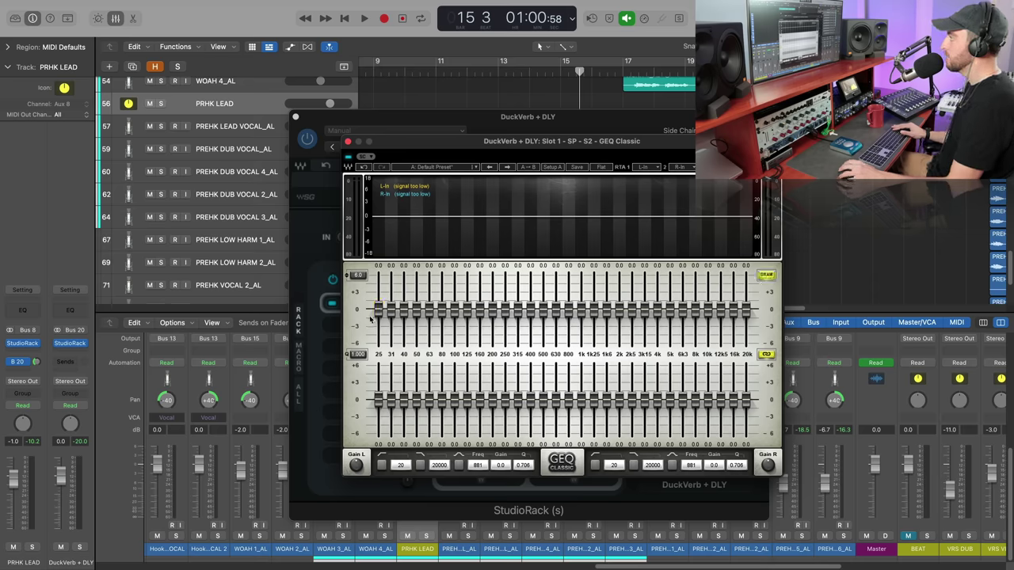
{"action": "mouse_move", "coordinate": [370, 319]}
{"action": "left_mouse_down"}
{"action": "mouse_move", "coordinate": [392, 336]}
{"action": "mouse_move", "coordinate": [625, 324]}
{"action": "mouse_move", "coordinate": [428, 319]}
{"action": "left_mouse_up"}
{"action": "left_click", "coordinate": [458, 167]}
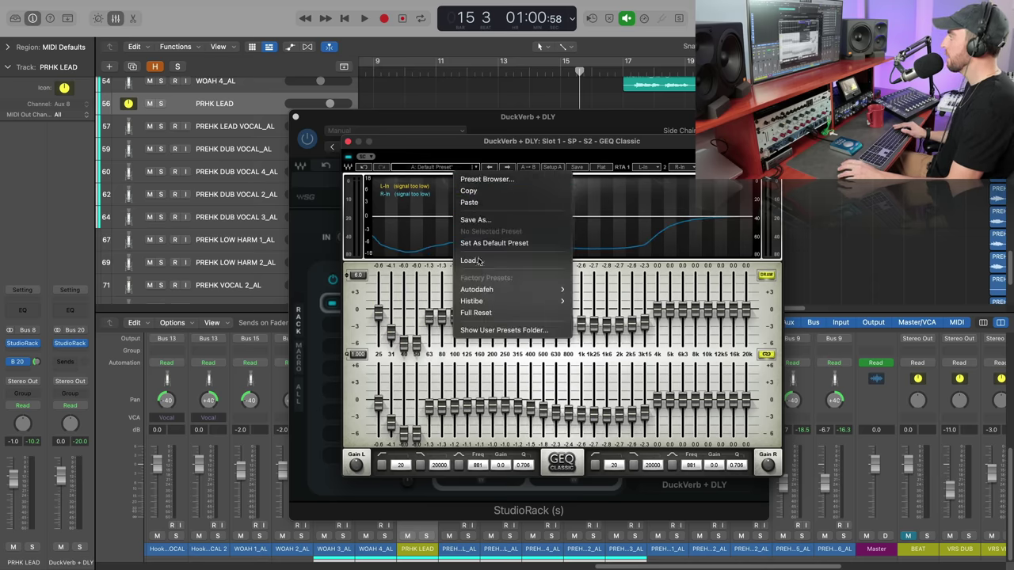
{"action": "left_click", "coordinate": [476, 312]}
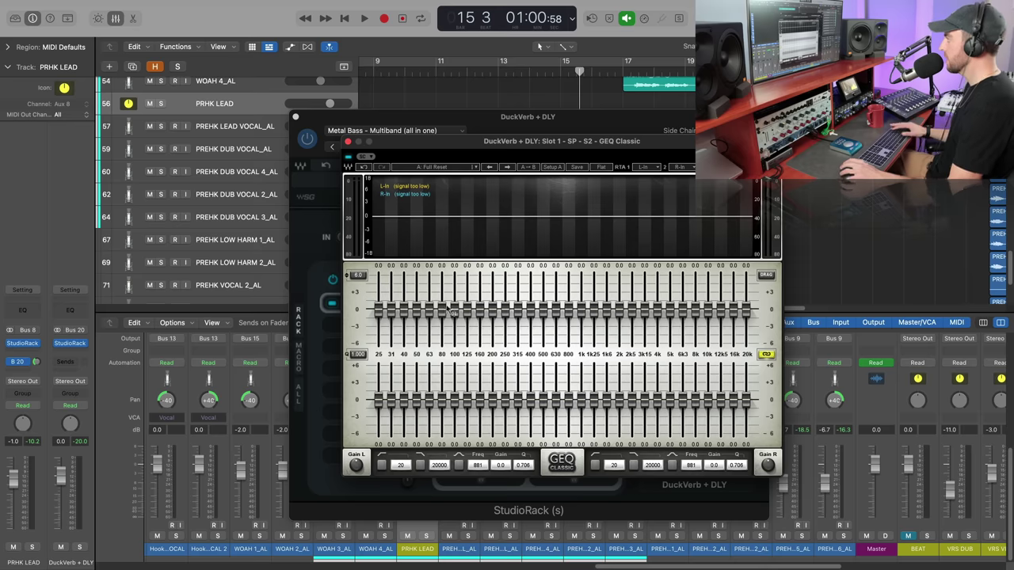
Cut GEQ bands 25–160 Hz and 20k to -6 dB, peak 400 Hz at +2.7, 5k at -2.7
{"action": "key", "text": "space"}
{"action": "left_click_drag", "start_coordinate": [378, 349], "coordinate": [479, 367]}
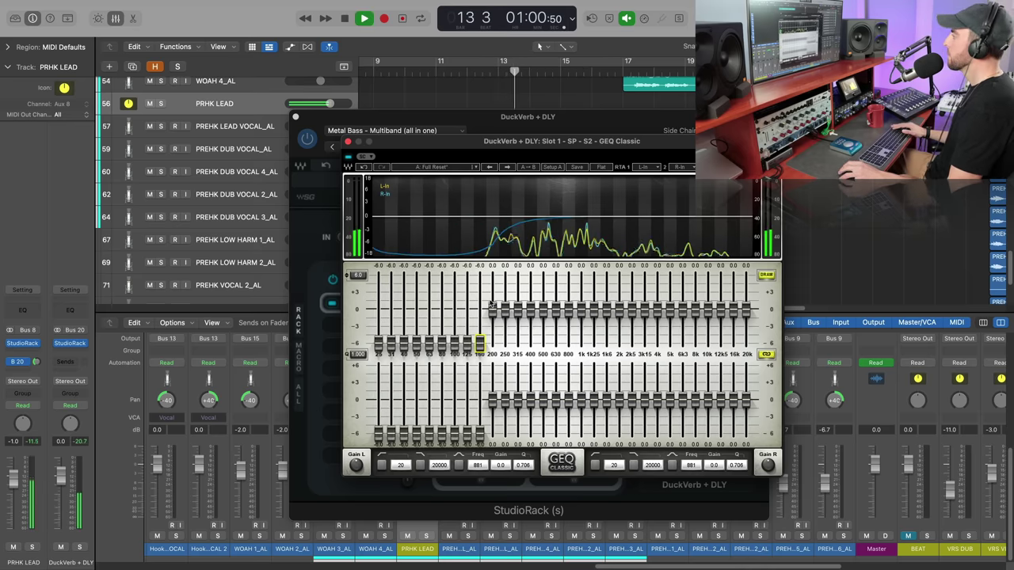
{"action": "mouse_move", "coordinate": [492, 305]}
{"action": "left_mouse_down"}
{"action": "mouse_move", "coordinate": [515, 330]}
{"action": "mouse_move", "coordinate": [535, 323]}
{"action": "mouse_move", "coordinate": [507, 310]}
{"action": "mouse_move", "coordinate": [555, 302]}
{"action": "mouse_move", "coordinate": [607, 303]}
{"action": "left_mouse_up"}
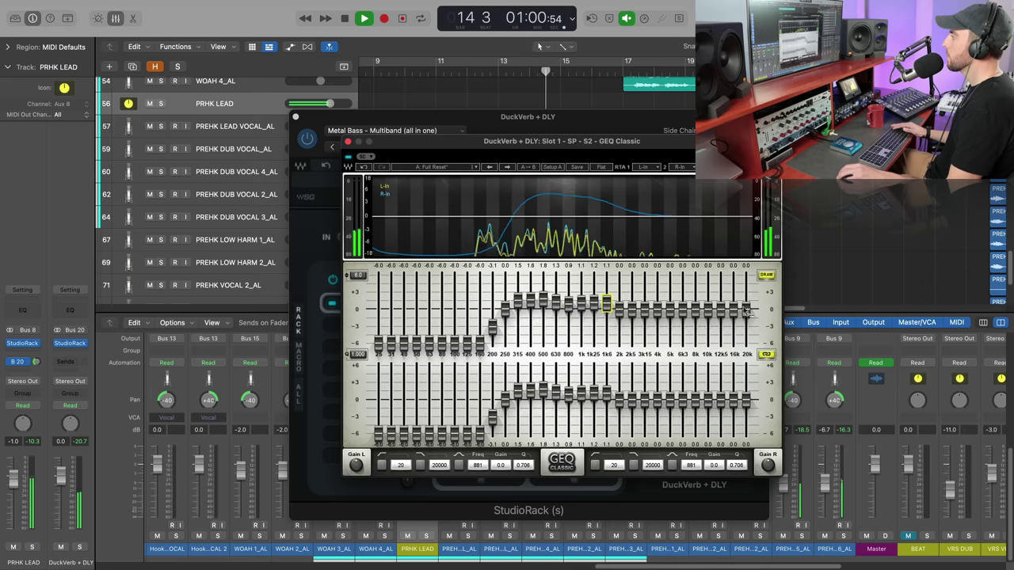
{"action": "mouse_move", "coordinate": [746, 314]}
{"action": "left_mouse_down"}
{"action": "mouse_move", "coordinate": [723, 357]}
{"action": "mouse_move", "coordinate": [671, 361]}
{"action": "mouse_move", "coordinate": [656, 322]}
{"action": "mouse_move", "coordinate": [631, 310]}
{"action": "mouse_move", "coordinate": [518, 298]}
{"action": "mouse_move", "coordinate": [520, 308]}
{"action": "mouse_move", "coordinate": [594, 304]}
{"action": "mouse_move", "coordinate": [578, 307]}
{"action": "mouse_move", "coordinate": [610, 317]}
{"action": "mouse_move", "coordinate": [657, 318]}
{"action": "left_mouse_up"}
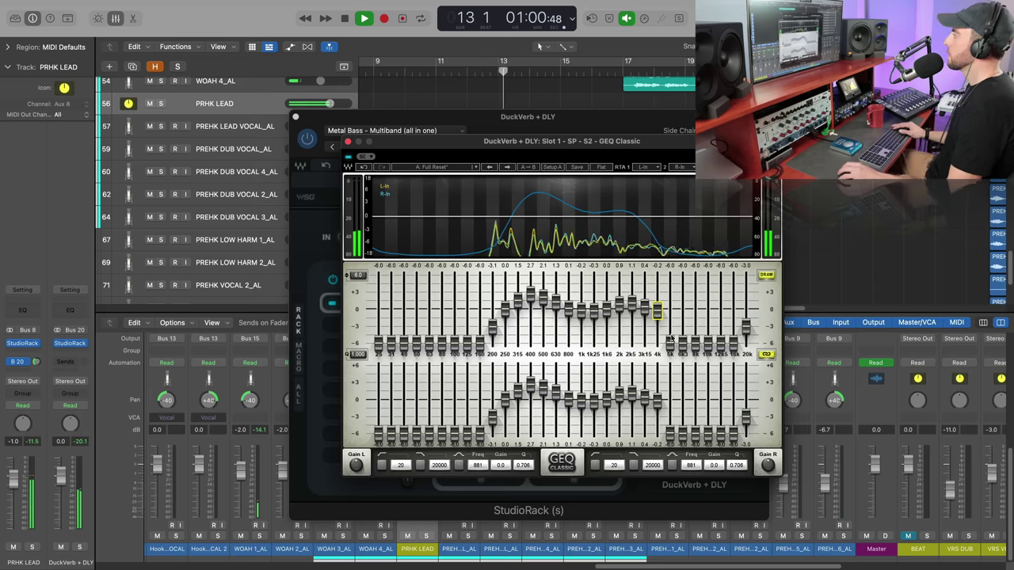
{"action": "left_click_drag", "start_coordinate": [671, 340], "coordinate": [672, 329]}
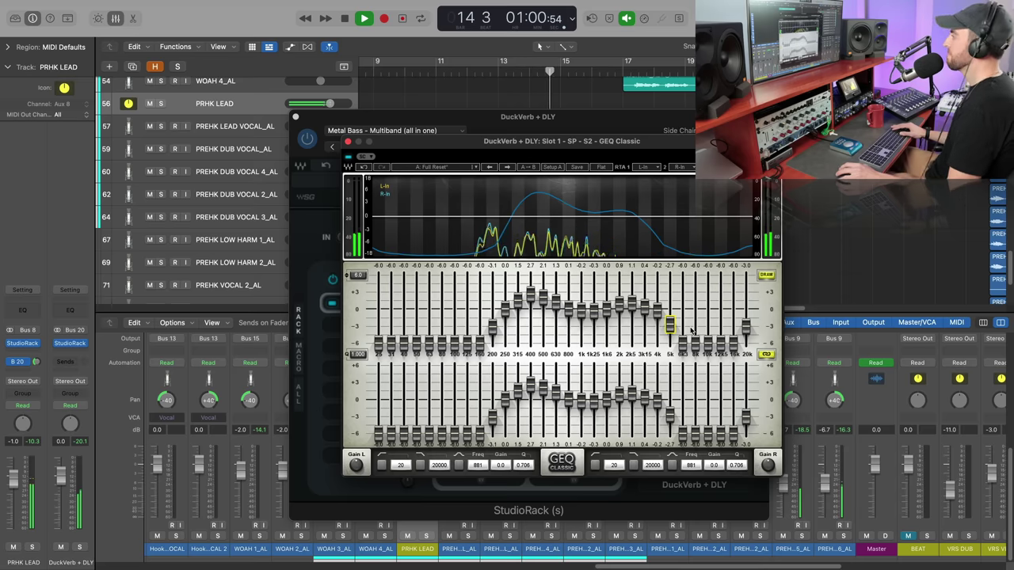
{"action": "left_click_drag", "start_coordinate": [746, 326], "coordinate": [746, 343]}
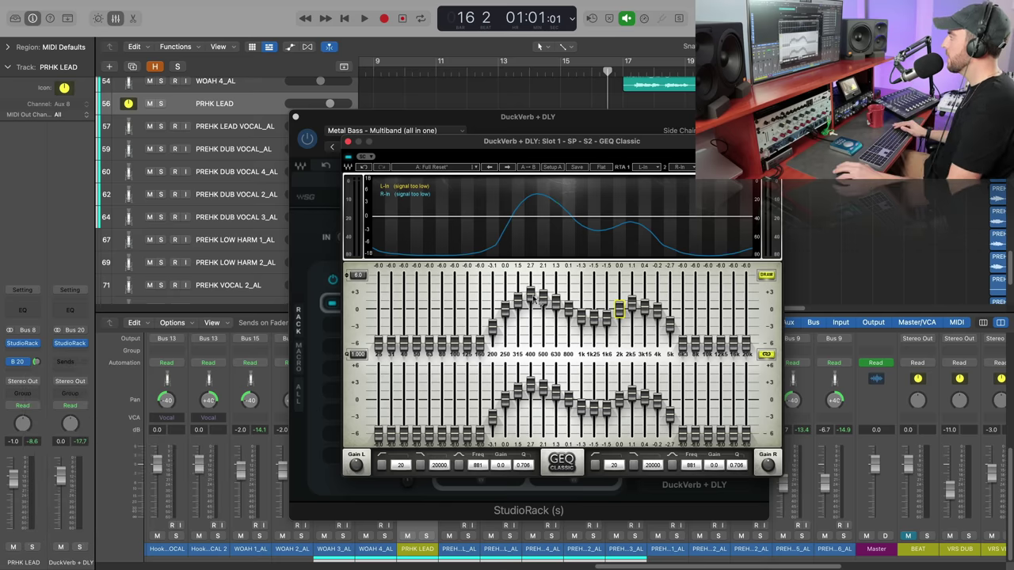
Load RCompressor (sidechain) after GEQ Classic in chain 1, keyed from the Studio Rack Input
{"action": "left_click", "coordinate": [347, 142]}
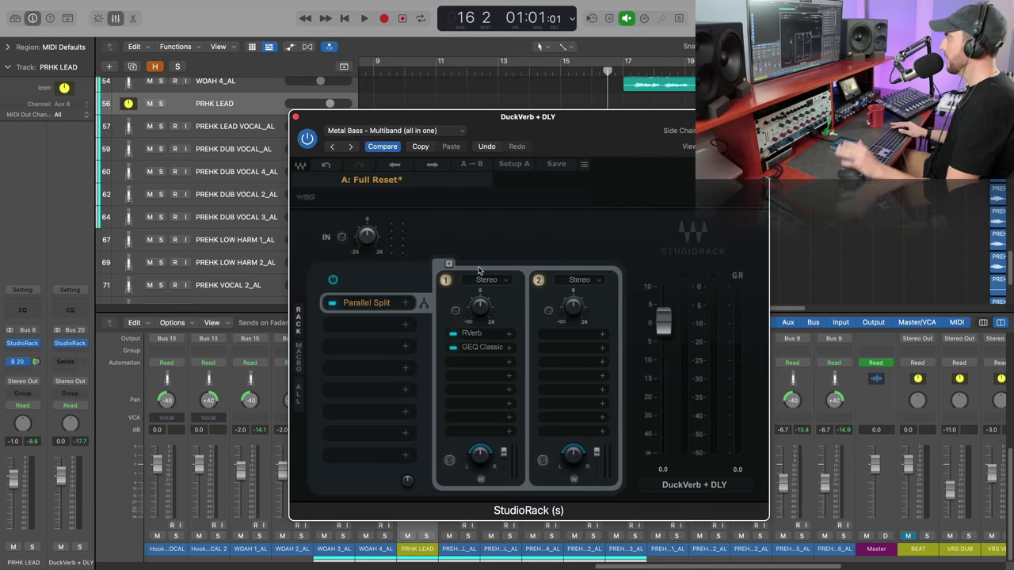
{"action": "left_click", "coordinate": [509, 364]}
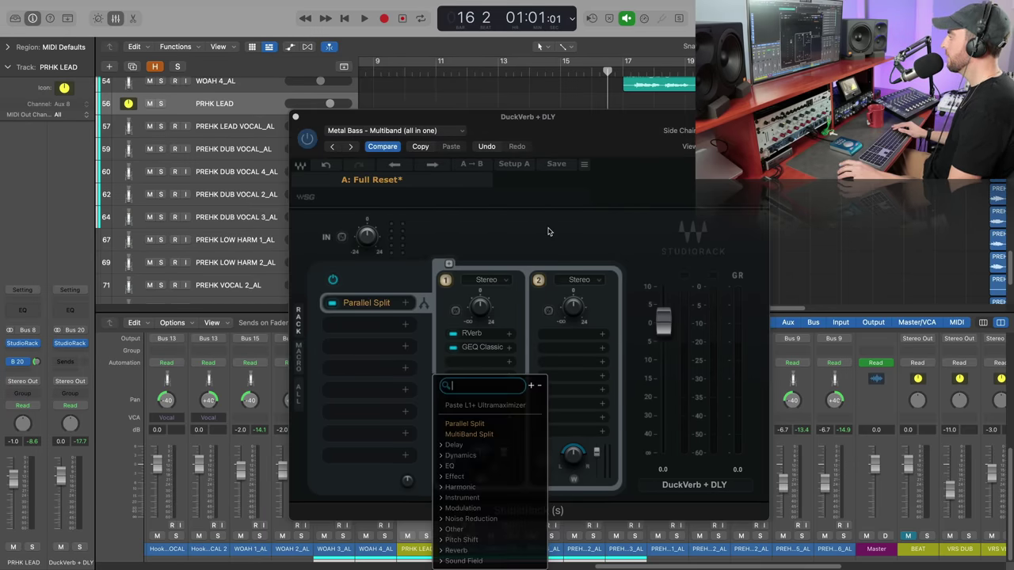
{"action": "type", "text": "rco"}
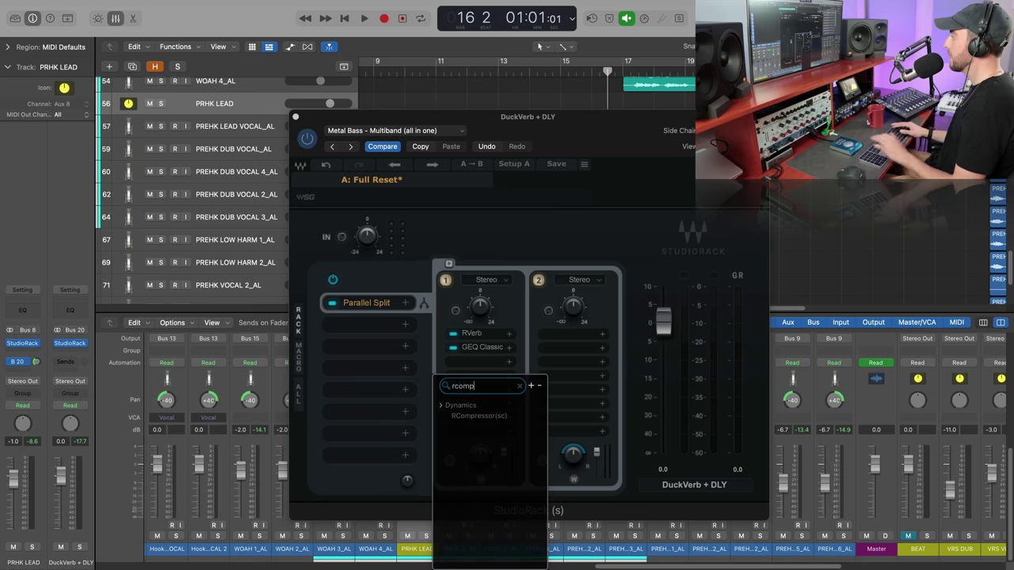
{"action": "type", "text": "mp"}
{"action": "left_click", "coordinate": [491, 416]}
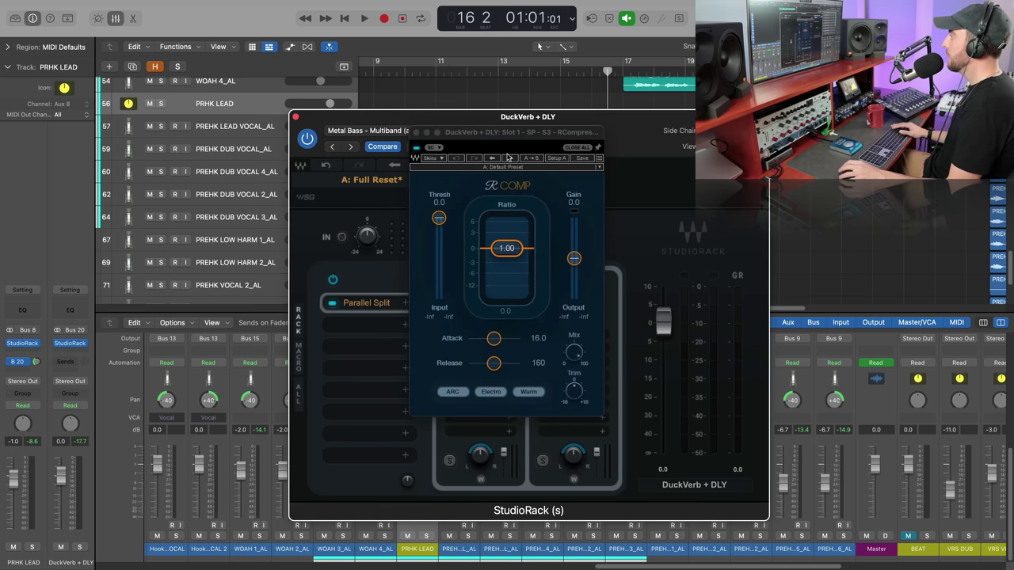
{"action": "left_click_drag", "start_coordinate": [504, 133], "coordinate": [559, 166]}
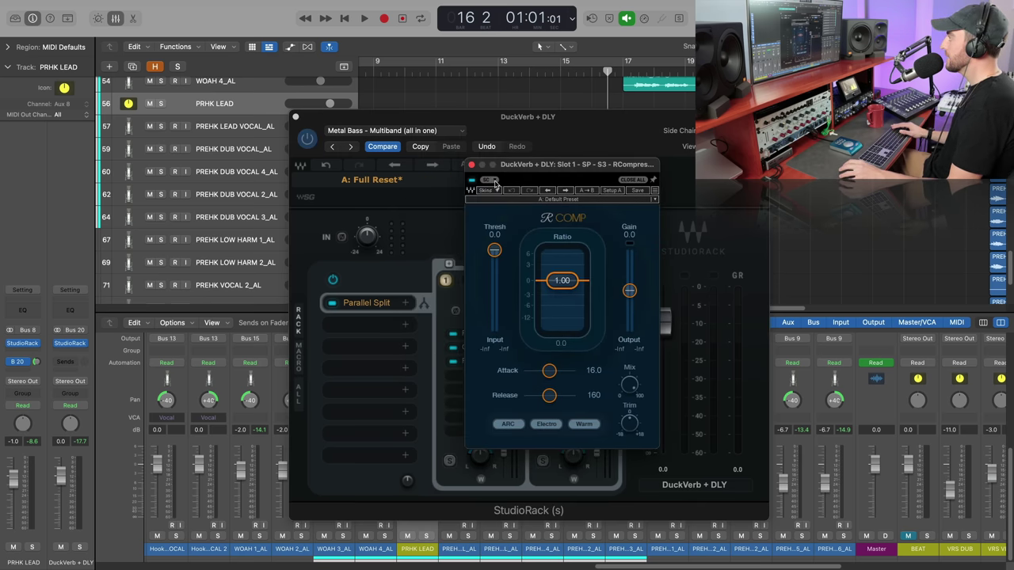
{"action": "left_click", "coordinate": [489, 181]}
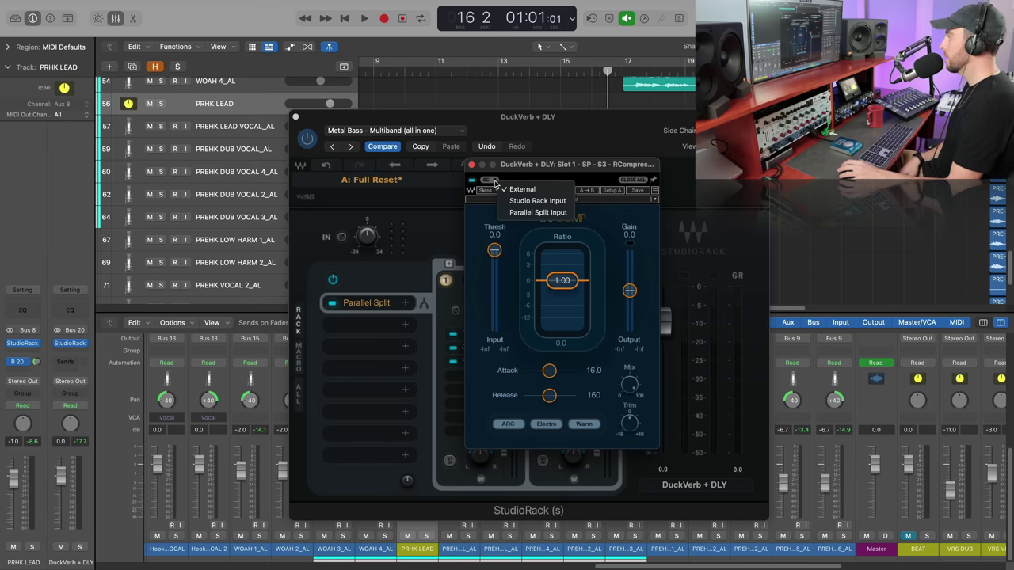
{"action": "left_click", "coordinate": [555, 202]}
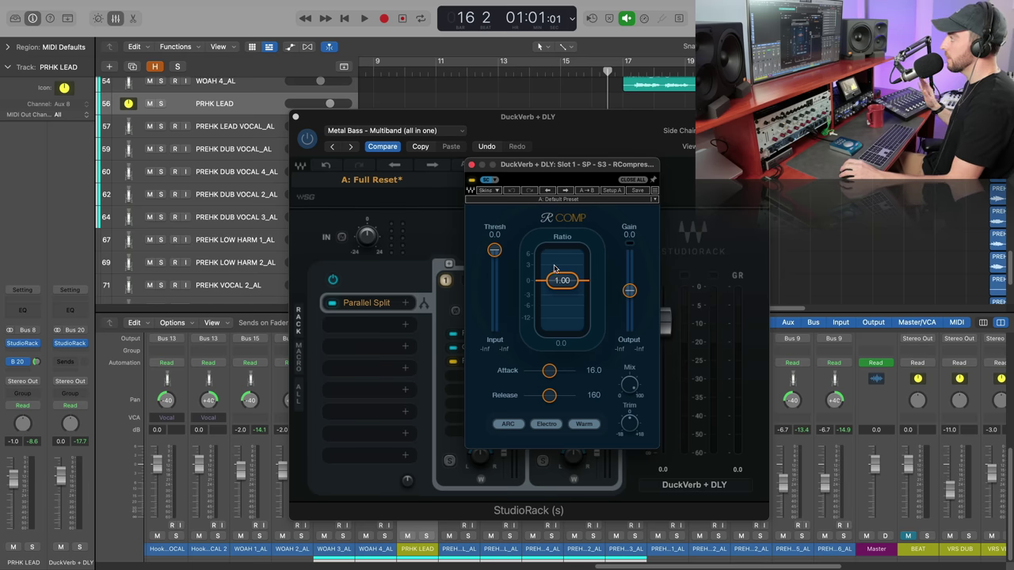
Set the chain 1 RCompressor to ratio 14.38 and threshold -32.9 while listening back
{"action": "left_click_drag", "start_coordinate": [555, 172], "coordinate": [661, 176]}
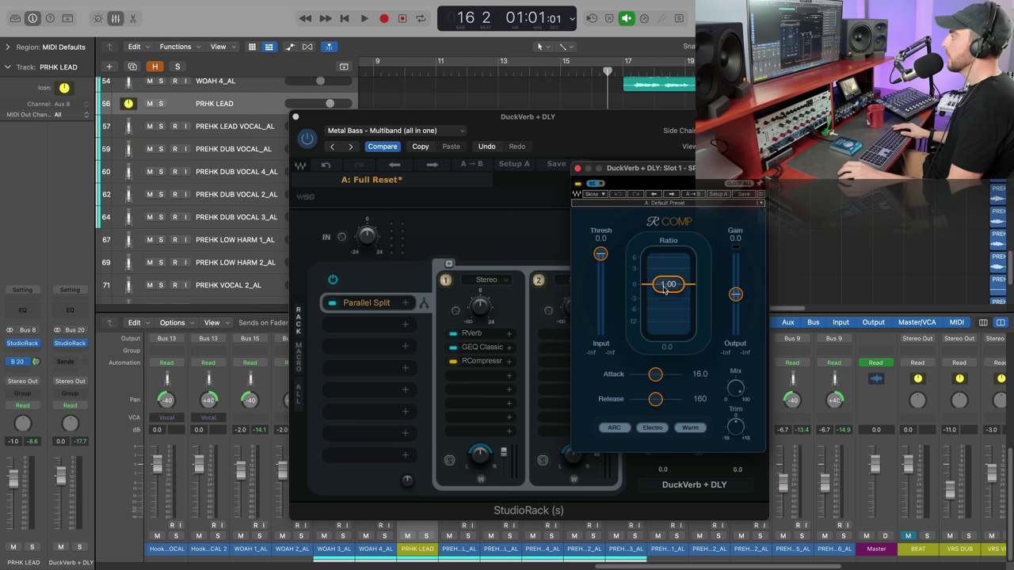
{"action": "left_click_drag", "start_coordinate": [665, 289], "coordinate": [647, 309]}
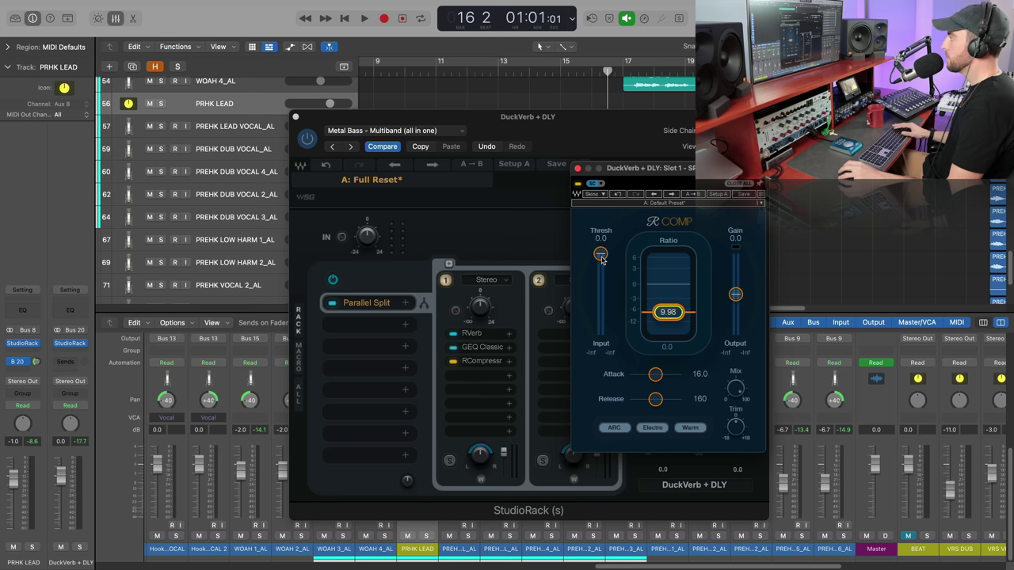
{"action": "key", "text": "space"}
{"action": "left_click_drag", "start_coordinate": [600, 255], "coordinate": [601, 296]}
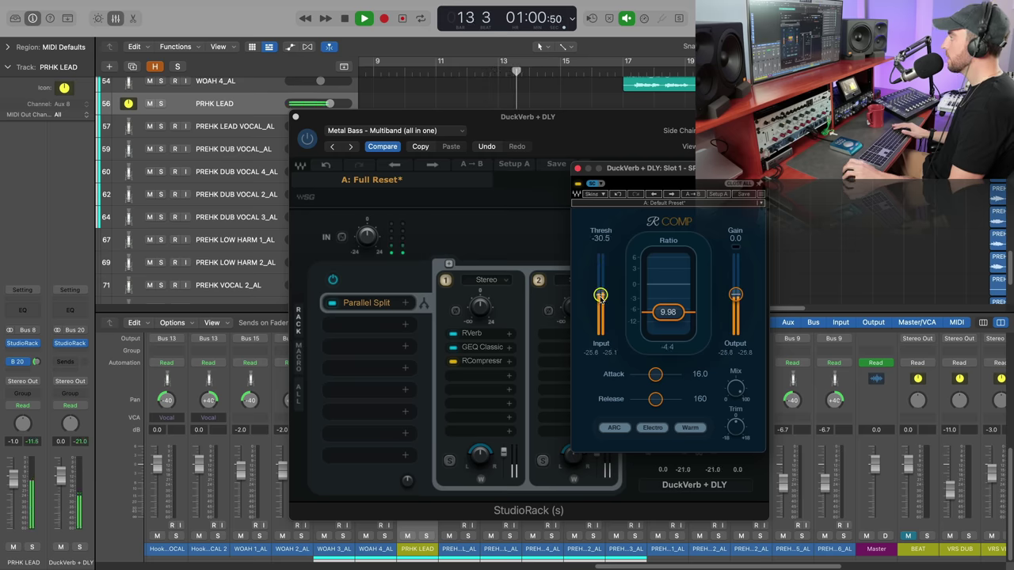
{"action": "left_click_drag", "start_coordinate": [667, 311], "coordinate": [600, 296]}
{"action": "left_click_drag", "start_coordinate": [658, 317], "coordinate": [600, 298]}
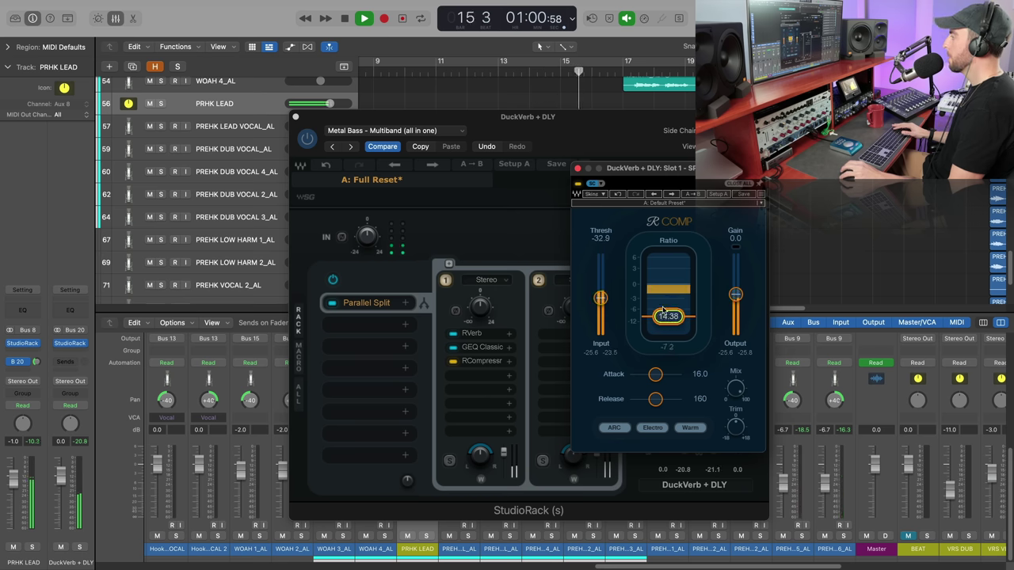
{"action": "key", "text": "space"}
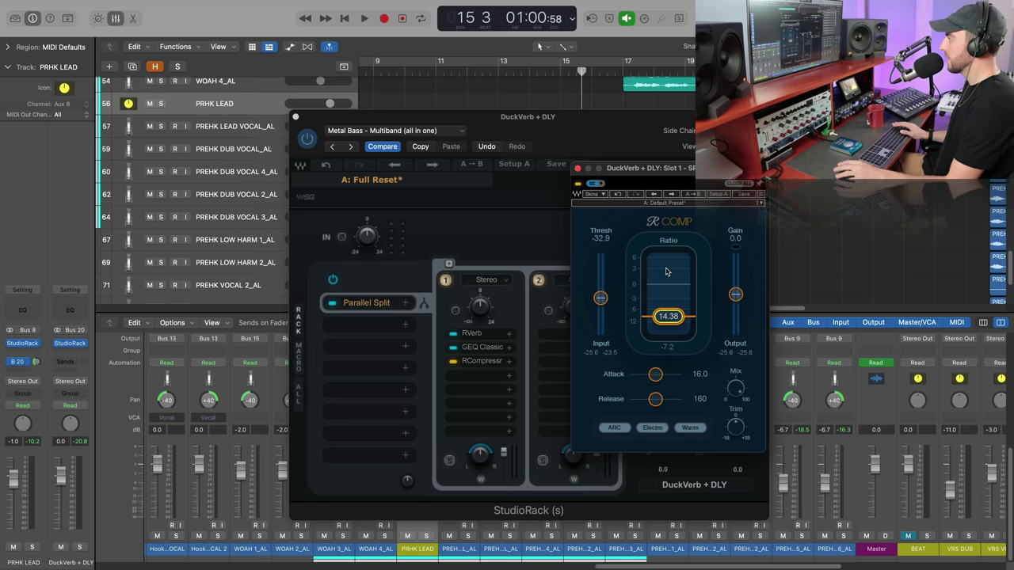
Set the RComp attack to 3.73 and release to 116, then audition on playback
{"action": "left_click", "coordinate": [654, 379]}
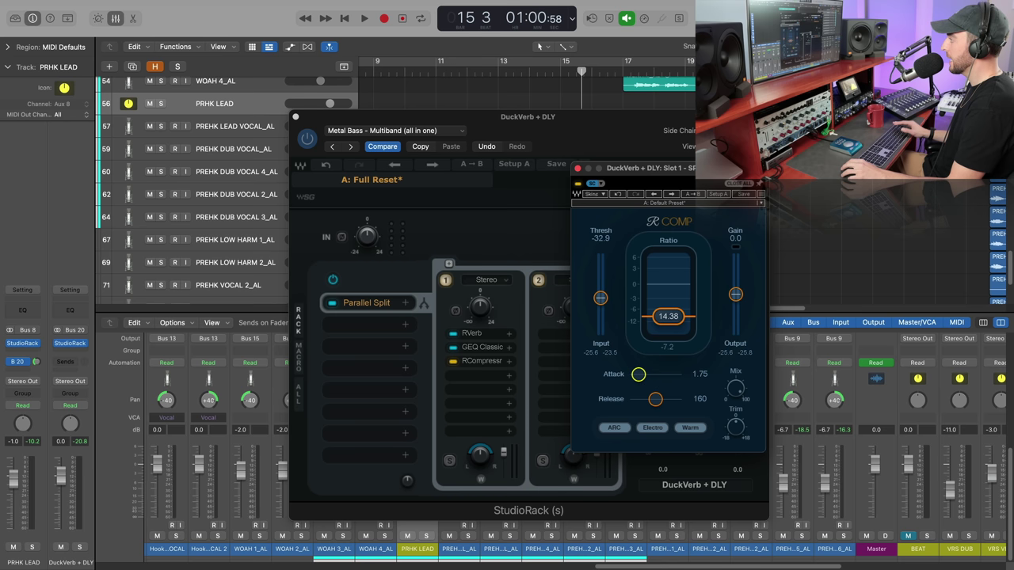
{"action": "left_click_drag", "start_coordinate": [638, 374], "coordinate": [640, 374]}
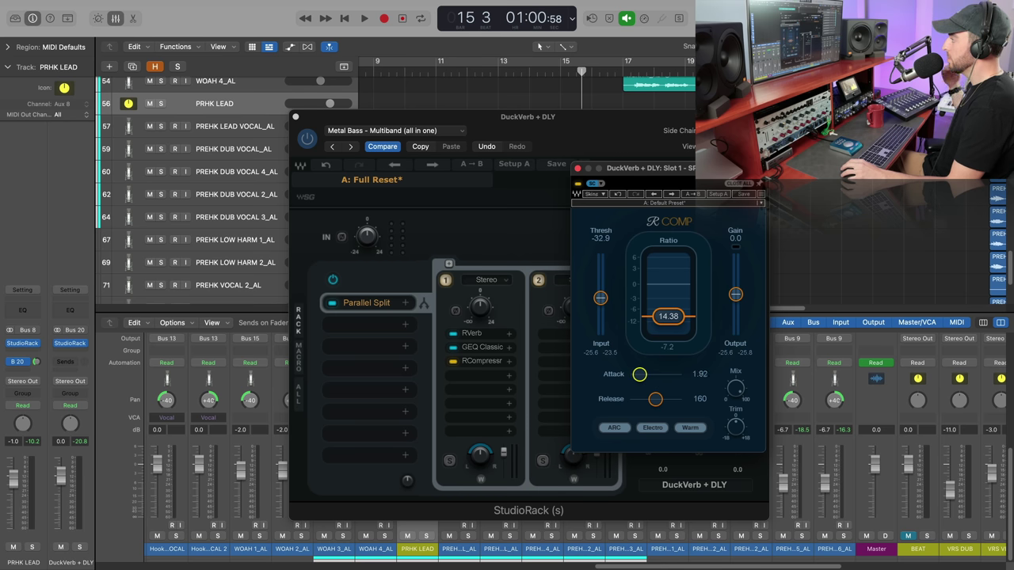
{"action": "left_click_drag", "start_coordinate": [651, 406], "coordinate": [649, 406]}
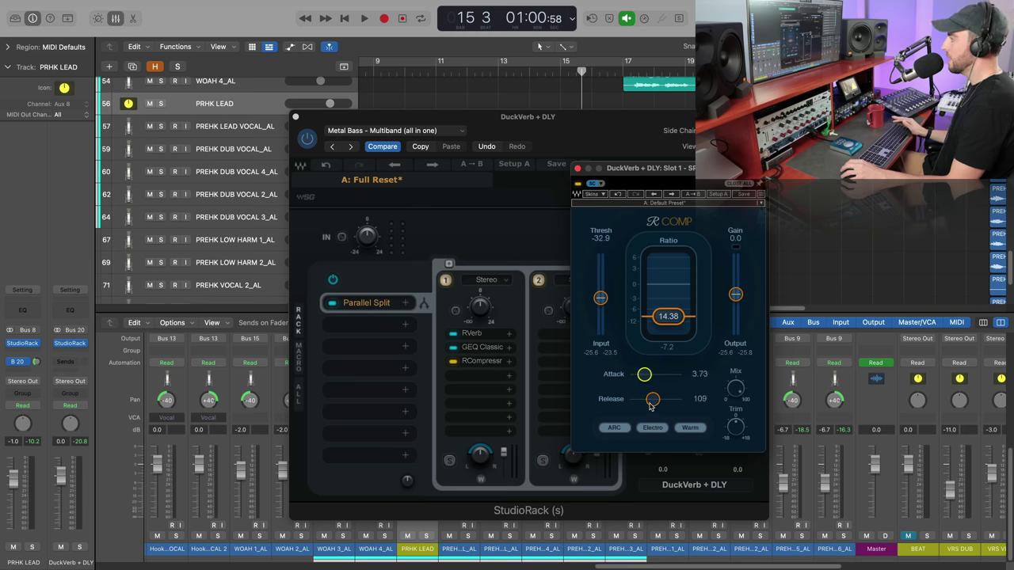
{"action": "left_click_drag", "start_coordinate": [650, 405], "coordinate": [659, 400]}
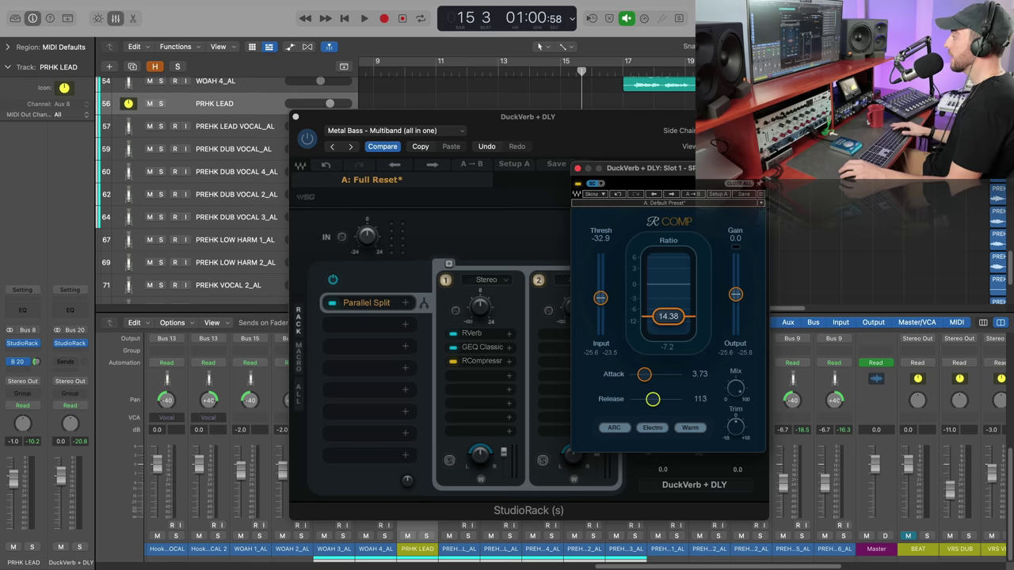
{"action": "left_click_drag", "start_coordinate": [653, 399], "coordinate": [654, 396]}
{"action": "key", "text": "space"}
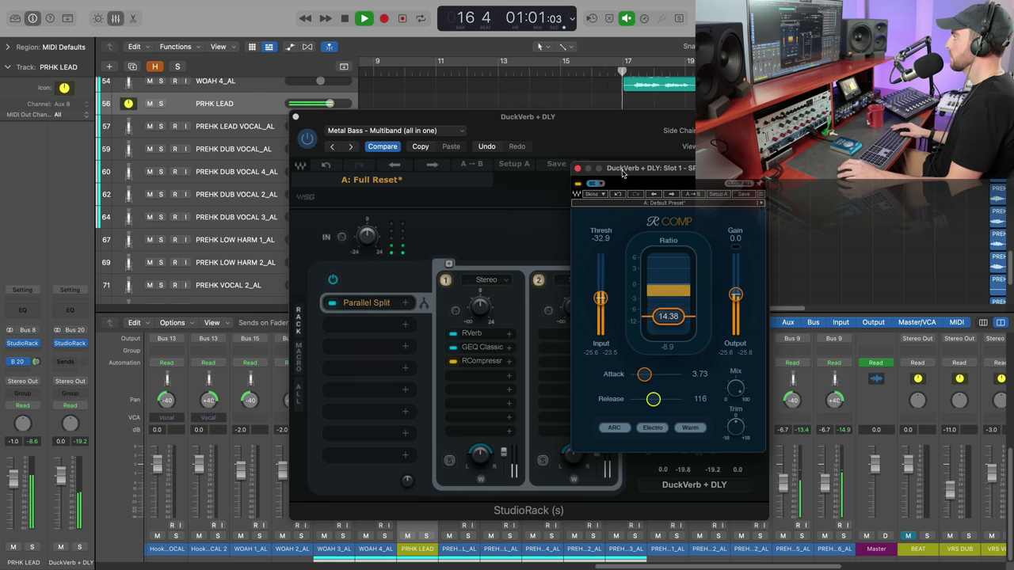
{"action": "left_click_drag", "start_coordinate": [622, 173], "coordinate": [469, 180]}
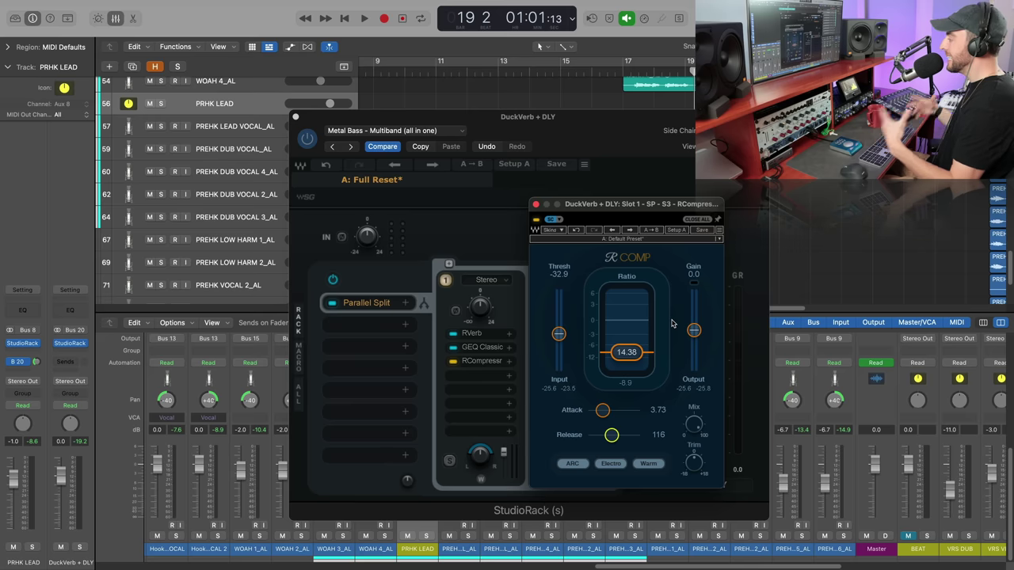
Ease the RComp to threshold -26.0, ratio 3.94 and attack 1.97, checking with PRHK LEAD soloed
{"action": "left_click", "coordinate": [902, 541]}
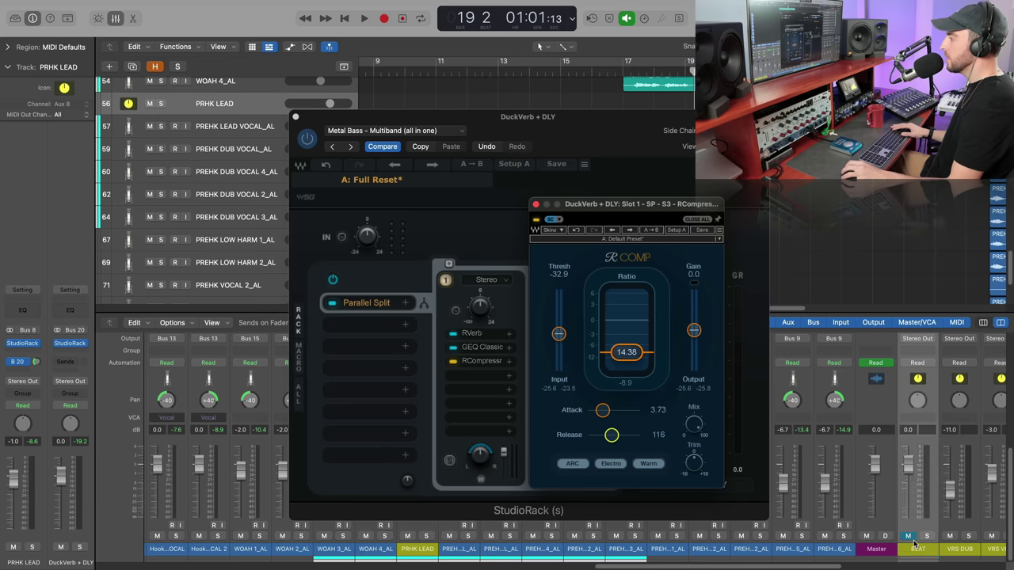
{"action": "key", "text": "space"}
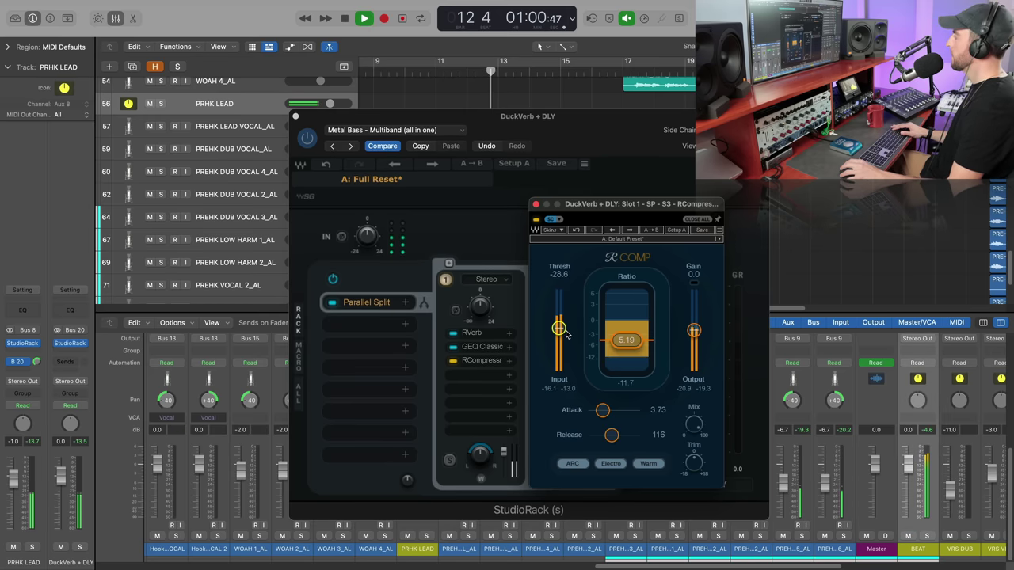
{"action": "left_click_drag", "start_coordinate": [559, 333], "coordinate": [559, 323]}
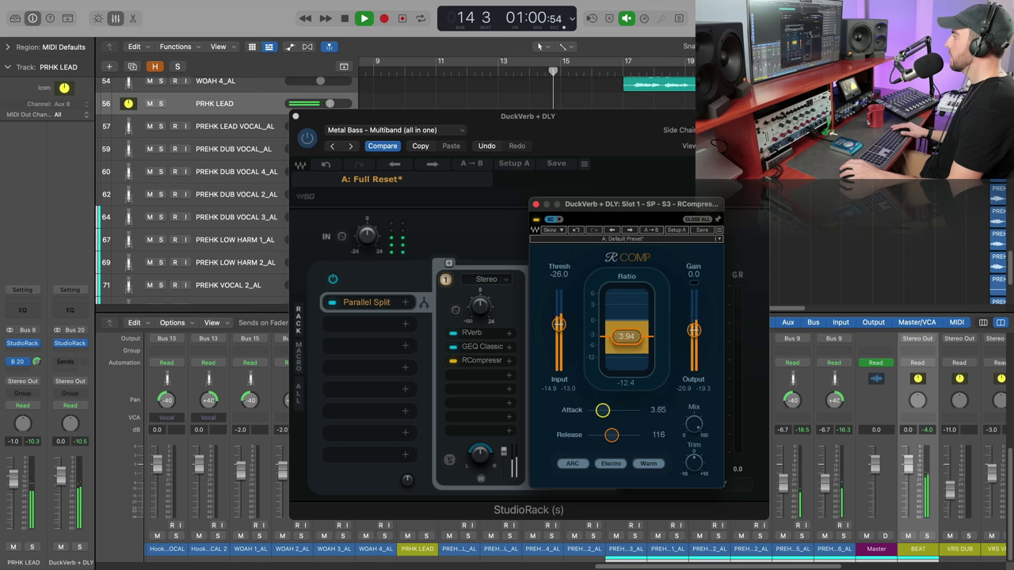
{"action": "left_click_drag", "start_coordinate": [602, 409], "coordinate": [597, 409]}
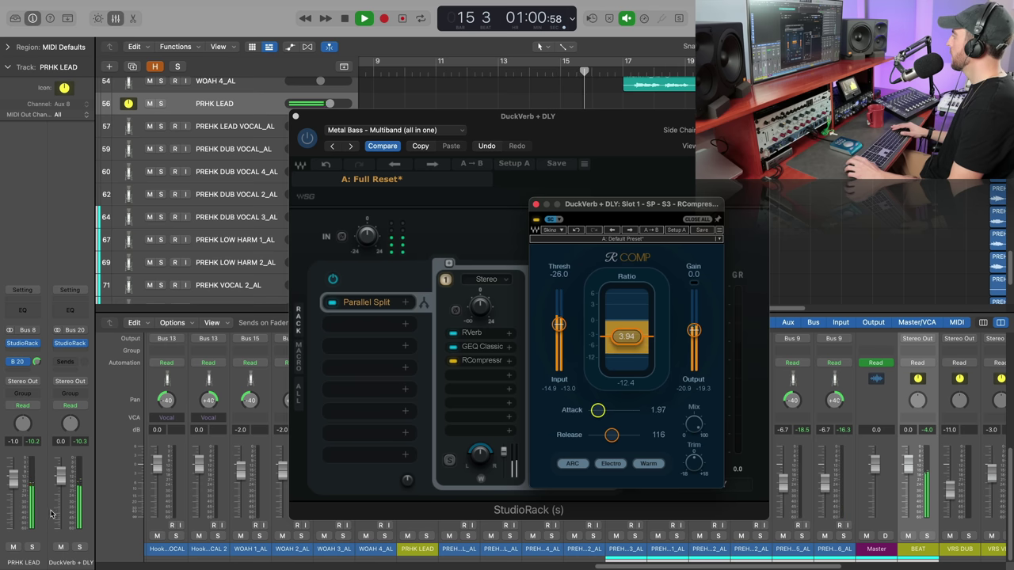
{"action": "key", "text": "s"}
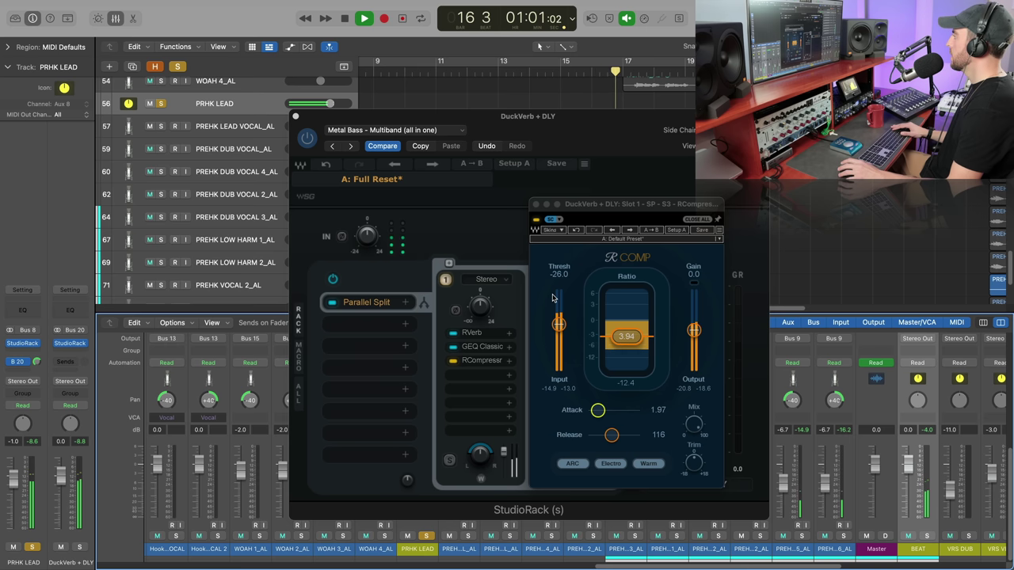
{"action": "key", "text": "space"}
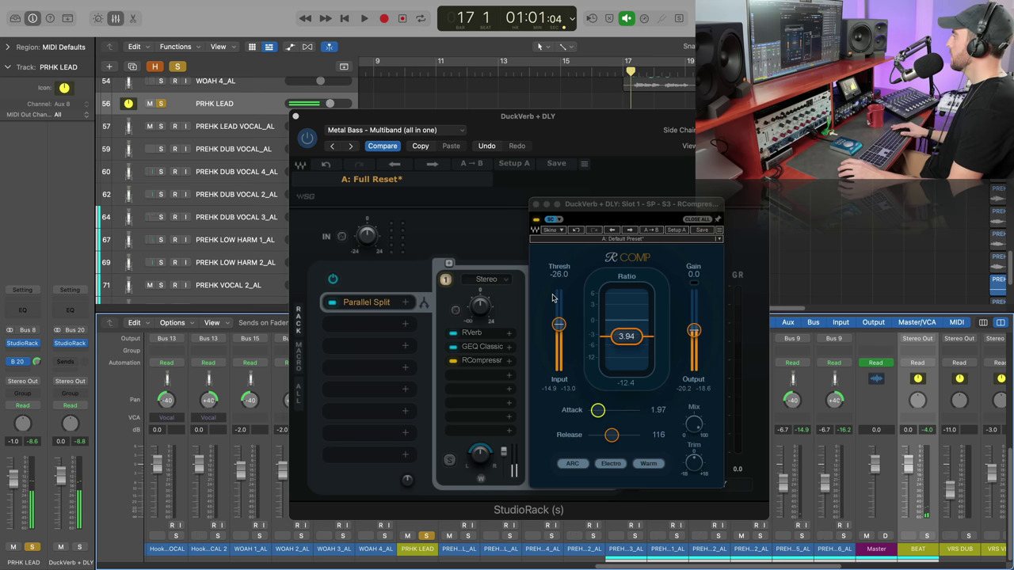
Unsolo PRHK LEAD, close the compressor, and lower the Manny Marroquin delay's right-channel feedback
{"action": "key", "text": "s"}
{"action": "left_click", "coordinate": [449, 263]}
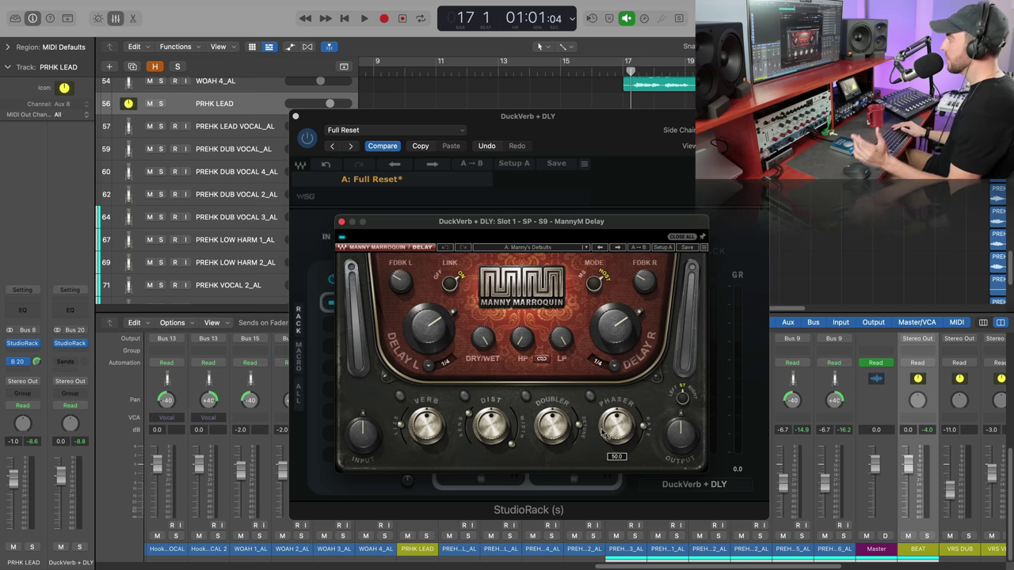
{"action": "left_click_drag", "start_coordinate": [533, 227], "coordinate": [573, 208]}
{"action": "key", "text": "space"}
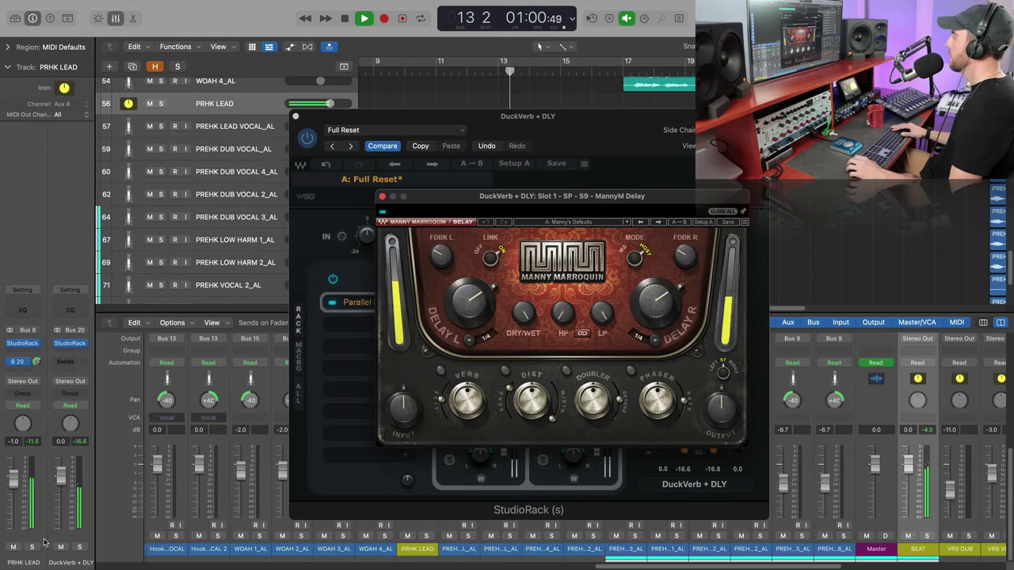
{"action": "left_click", "coordinate": [806, 539]}
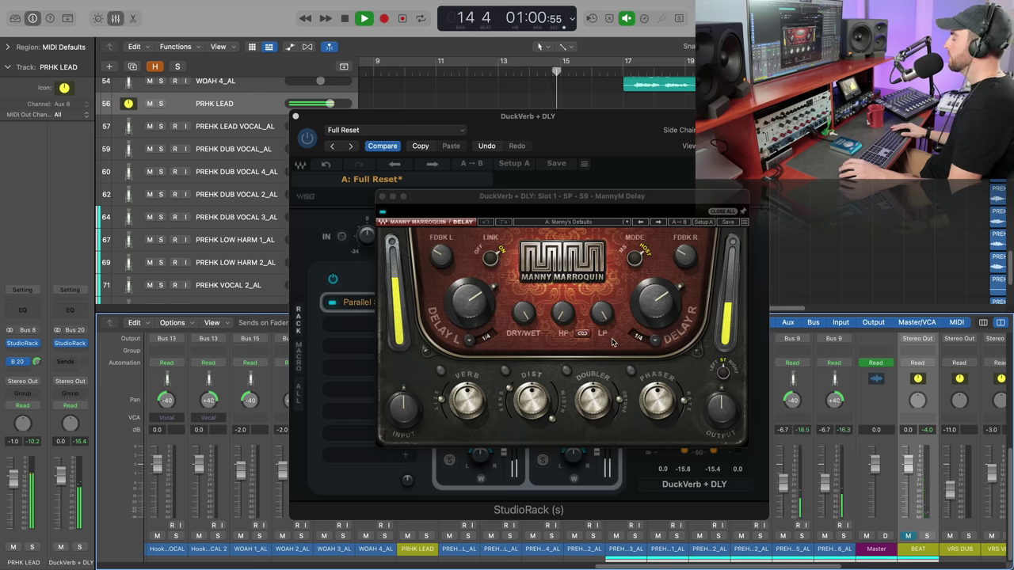
{"action": "key", "text": "space"}
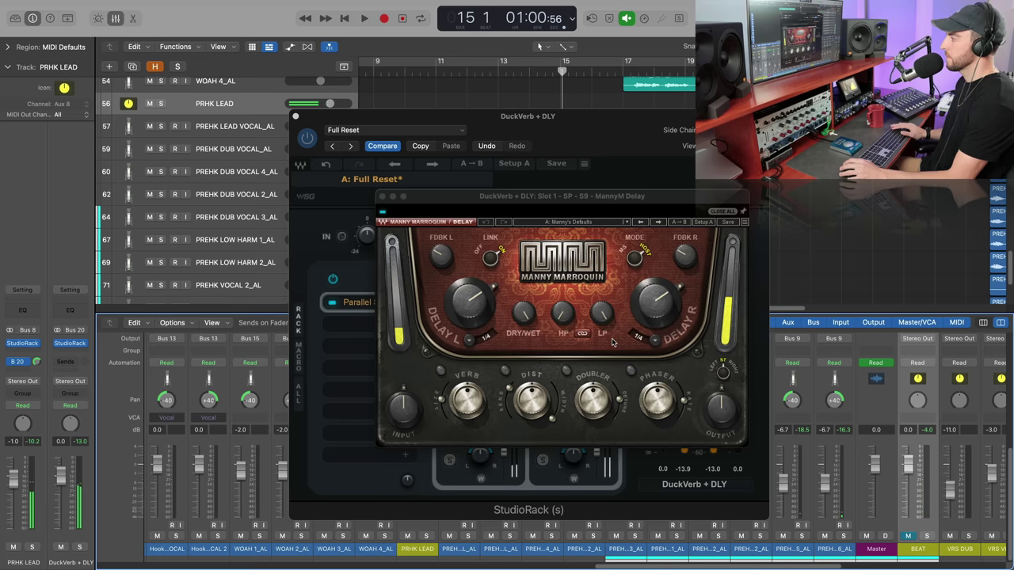
{"action": "left_click", "coordinate": [685, 255]}
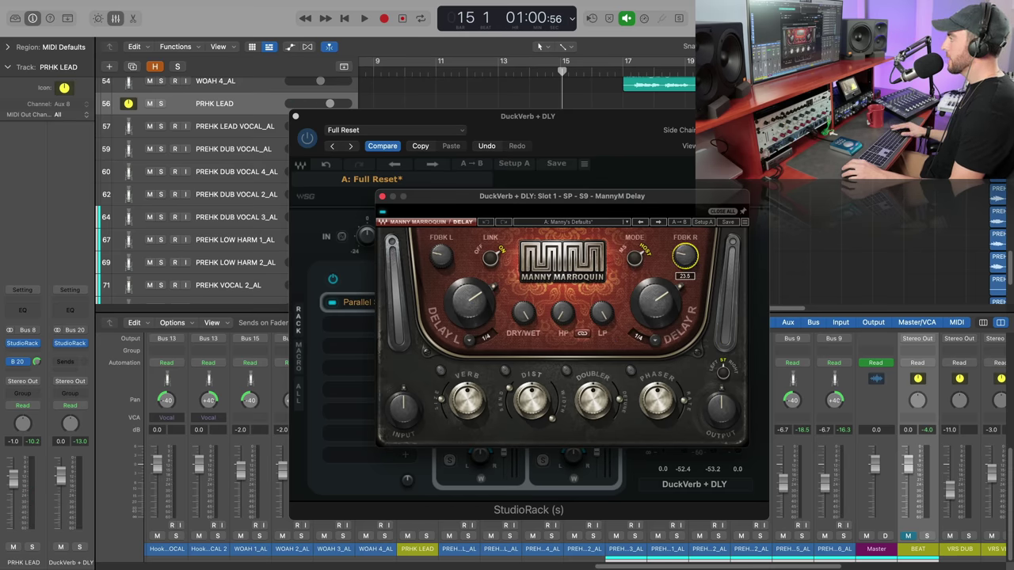
{"action": "left_click_drag", "start_coordinate": [685, 255], "coordinate": [685, 261]}
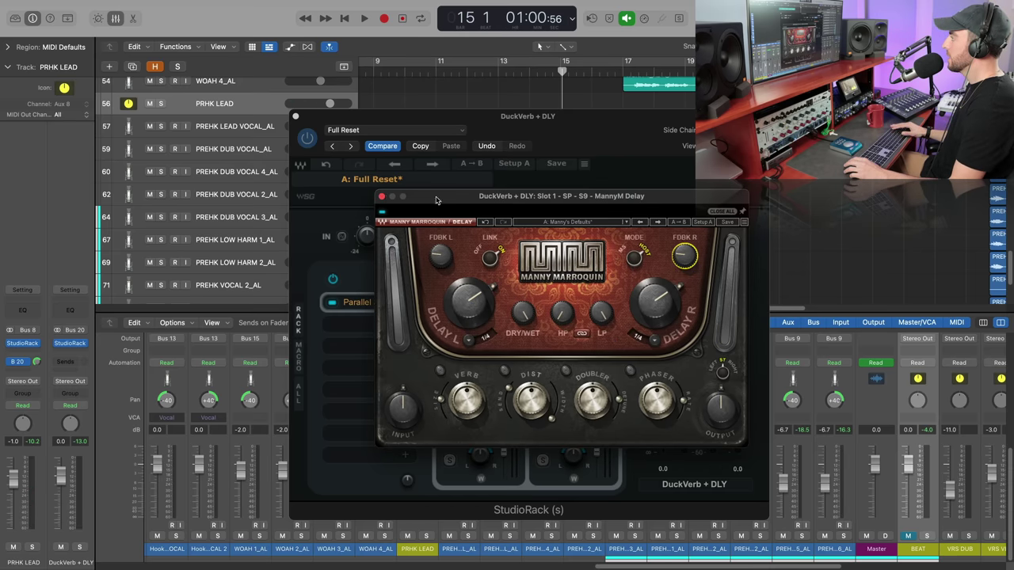
{"action": "left_click", "coordinate": [381, 196]}
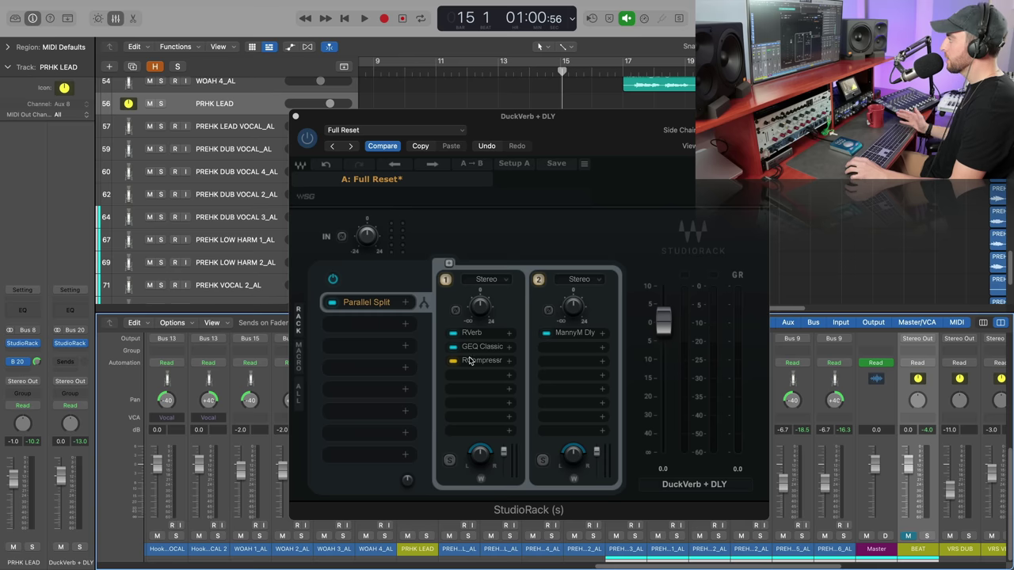
Engage the delay's phaser and raise its low-pass cutoff to about 2089 Hz while auditioning
{"action": "left_click", "coordinate": [576, 332]}
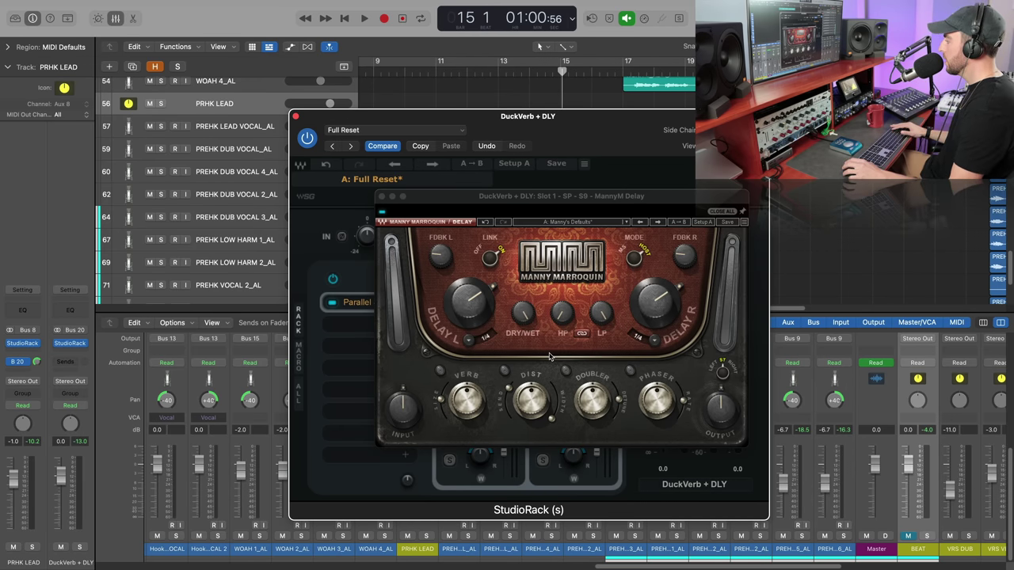
{"action": "key", "text": "space"}
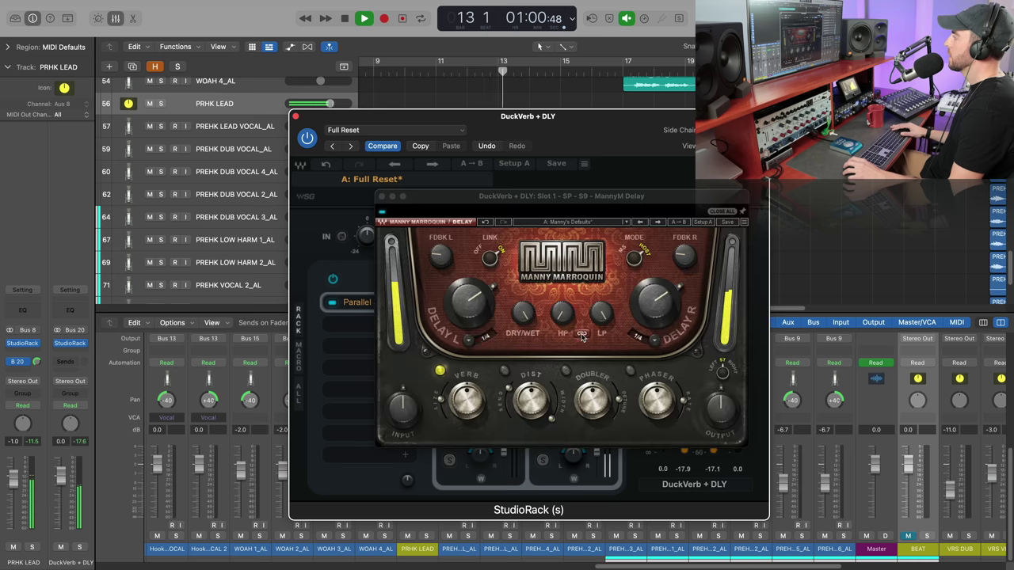
{"action": "left_click", "coordinate": [467, 399]}
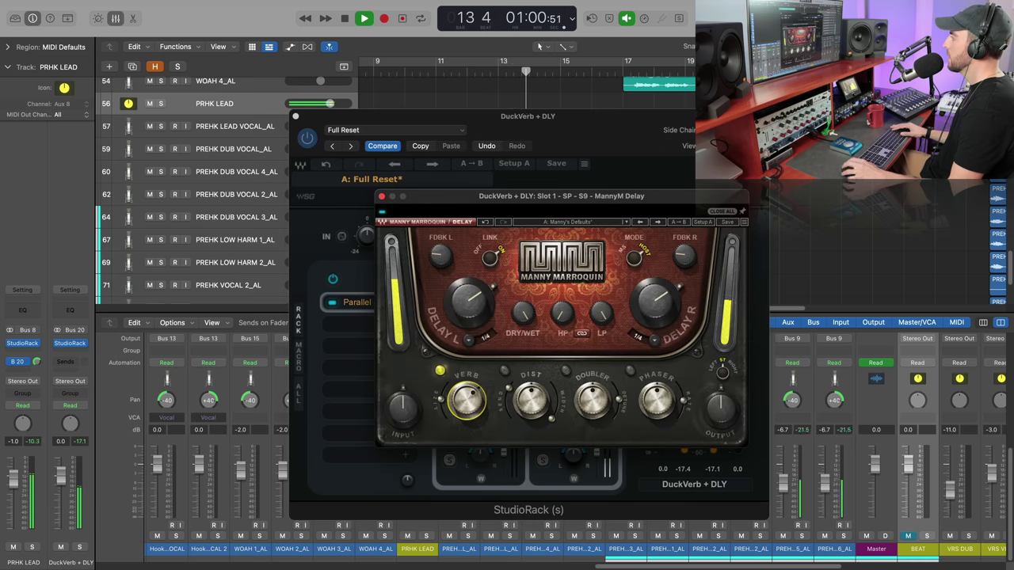
{"action": "mouse_move", "coordinate": [470, 412]}
{"action": "left_click", "coordinate": [630, 370]}
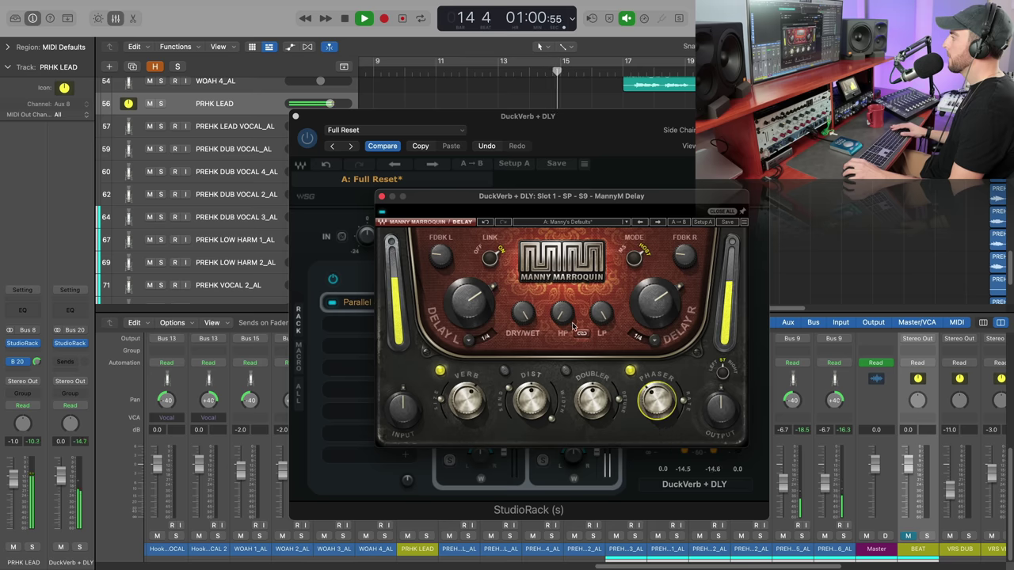
{"action": "mouse_move", "coordinate": [568, 315]}
{"action": "mouse_move", "coordinate": [601, 313]}
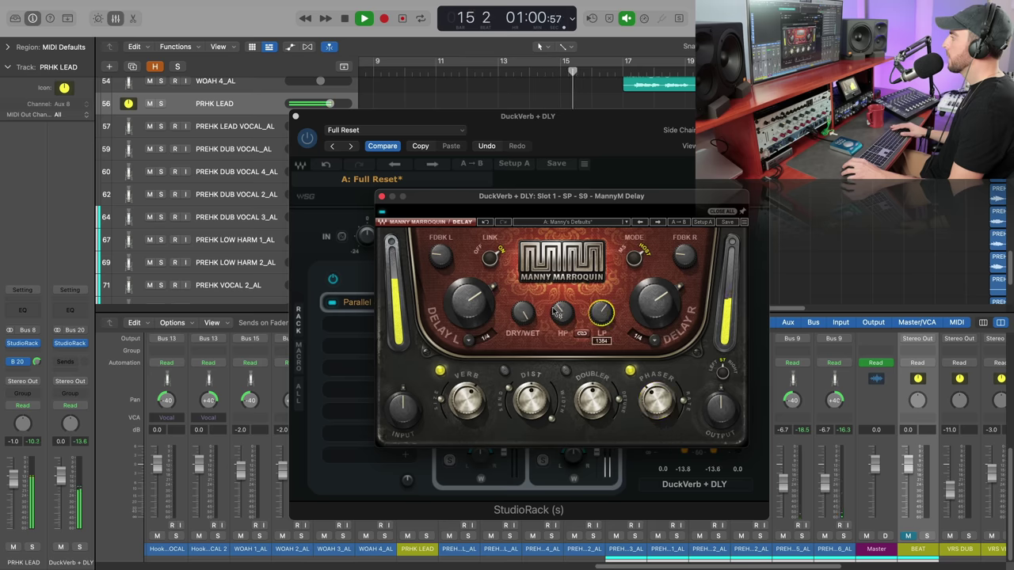
{"action": "left_click_drag", "start_coordinate": [559, 313], "coordinate": [600, 317]}
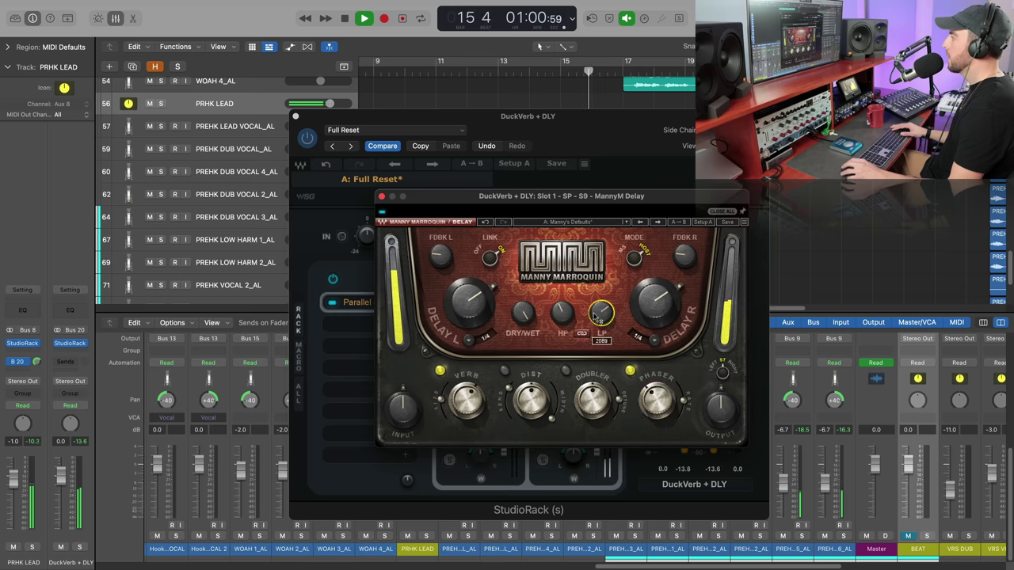
{"action": "left_click", "coordinate": [381, 196]}
{"action": "key", "text": "space"}
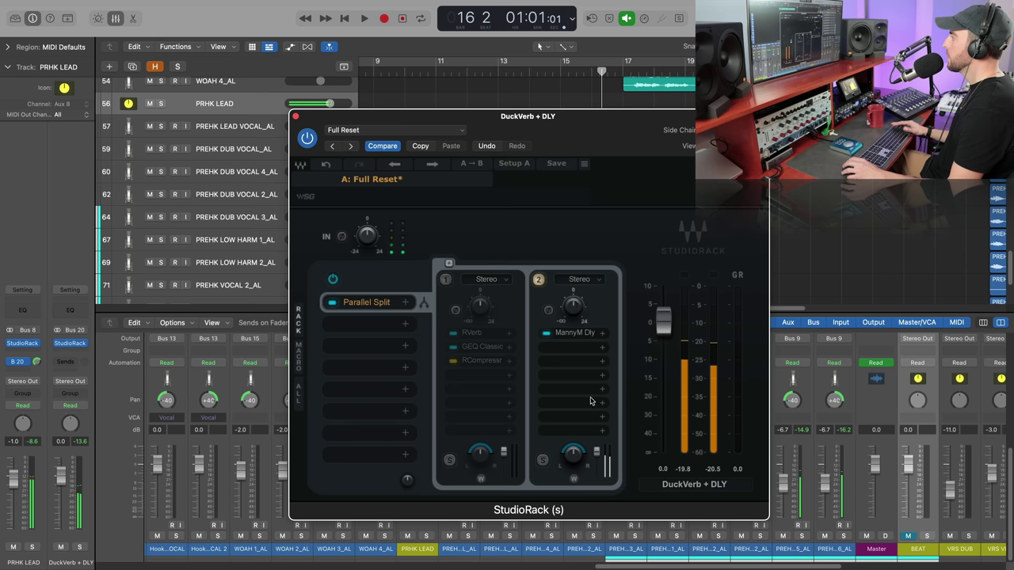
{"action": "left_click", "coordinate": [585, 332]}
{"action": "key", "text": "space"}
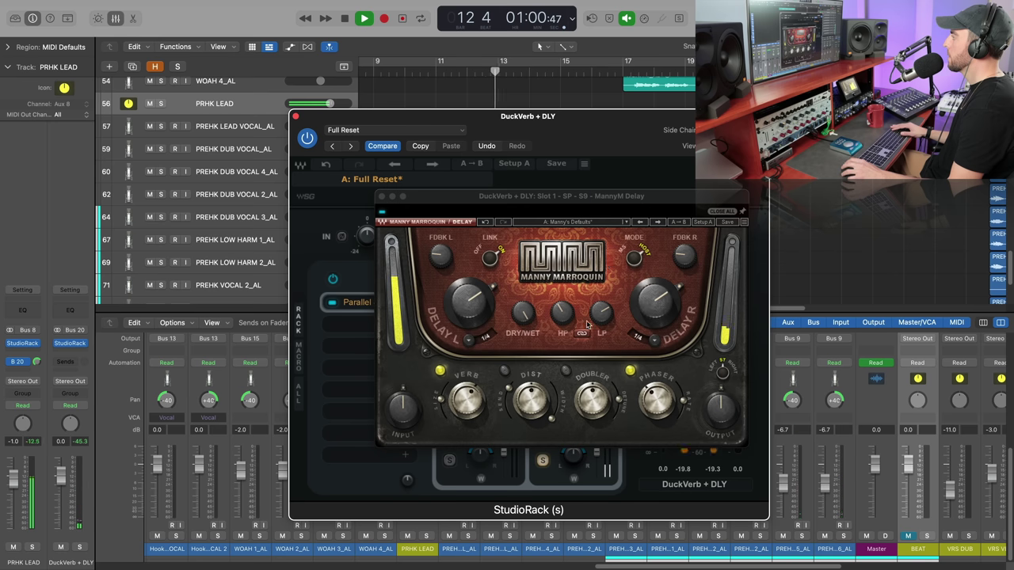
Raise the Manny Marroquin delay's reverb to 66.5 and enable distortion, turning it up to about 93
{"action": "left_click", "coordinate": [381, 195]}
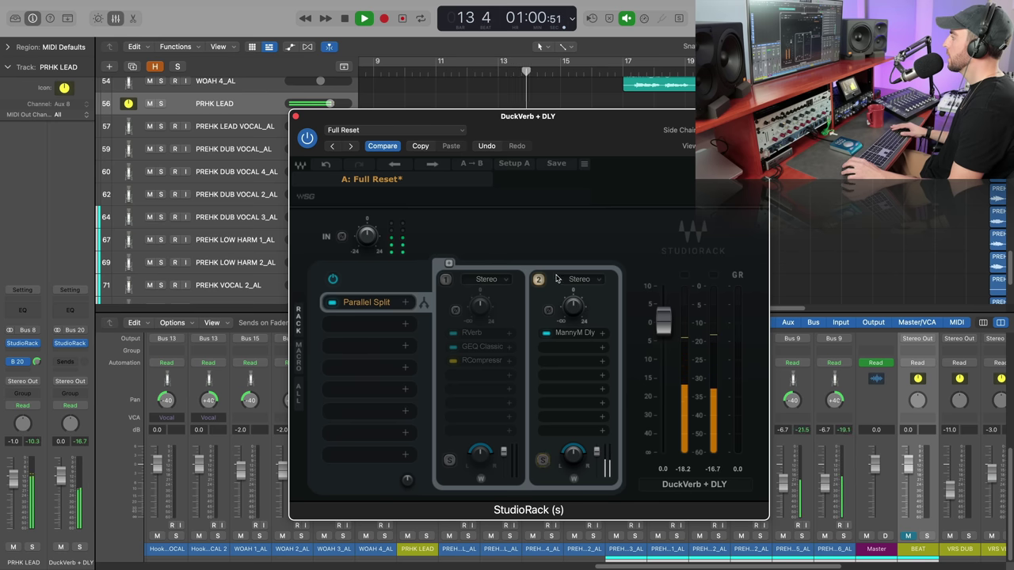
{"action": "left_click", "coordinate": [585, 332]}
{"action": "left_click_drag", "start_coordinate": [600, 312], "coordinate": [602, 307]}
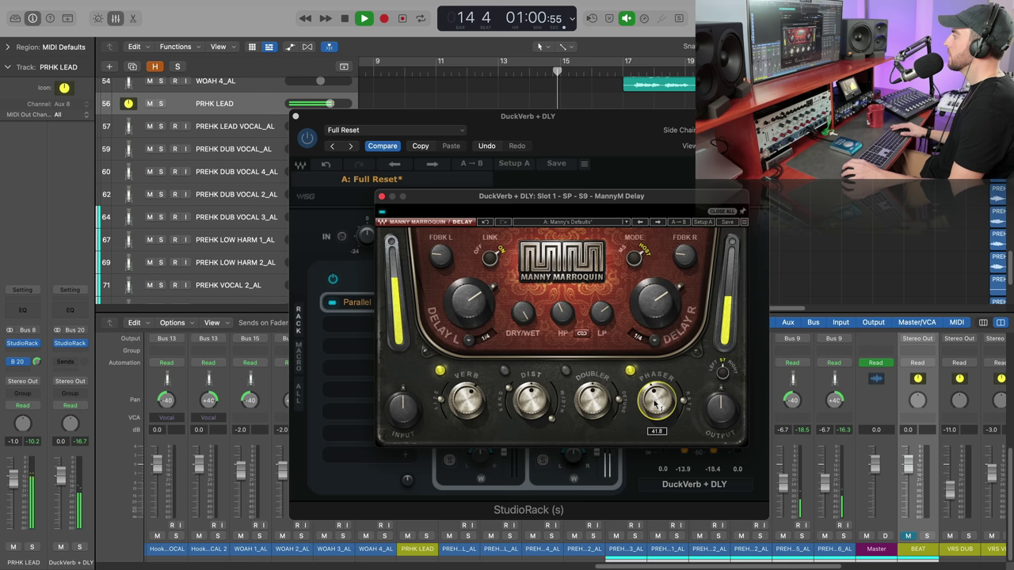
{"action": "left_click_drag", "start_coordinate": [466, 400], "coordinate": [466, 389]}
{"action": "left_click", "coordinate": [535, 406]}
{"action": "mouse_move", "coordinate": [535, 407]}
{"action": "left_mouse_down"}
{"action": "mouse_move", "coordinate": [536, 384]}
{"action": "mouse_move", "coordinate": [535, 408]}
{"action": "left_mouse_up"}
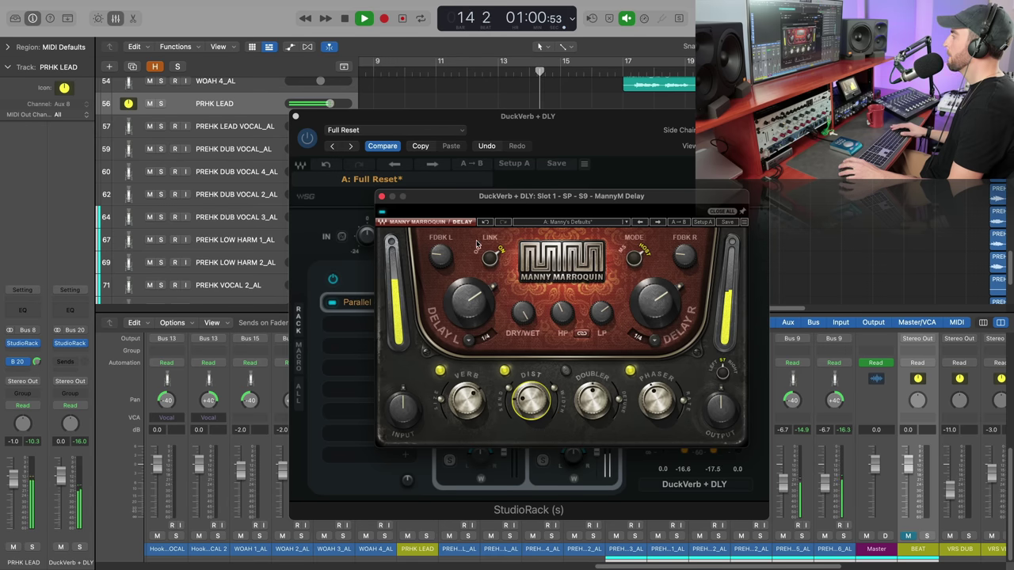
{"action": "key", "text": "space"}
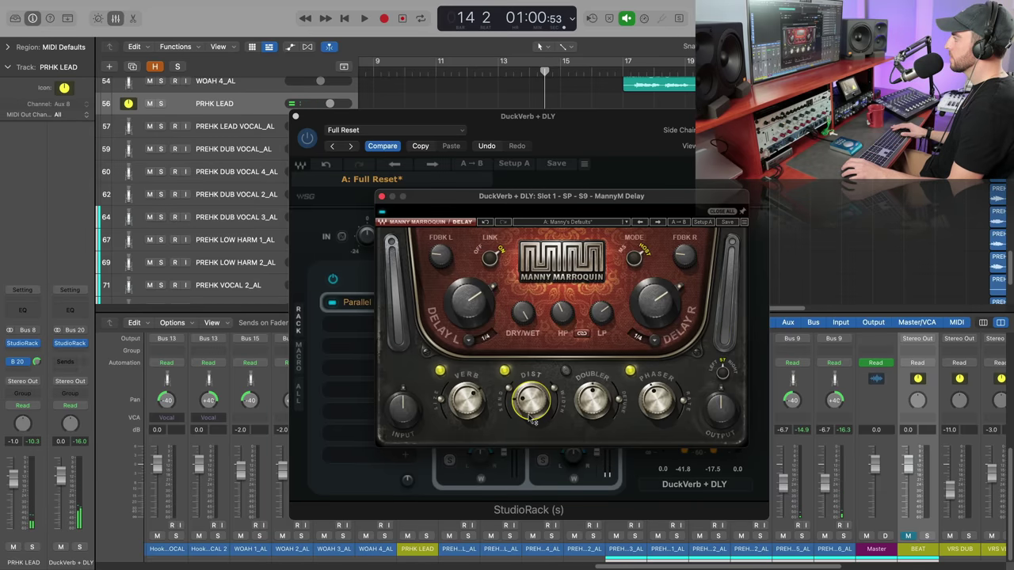
{"action": "left_click_drag", "start_coordinate": [532, 420], "coordinate": [533, 420]}
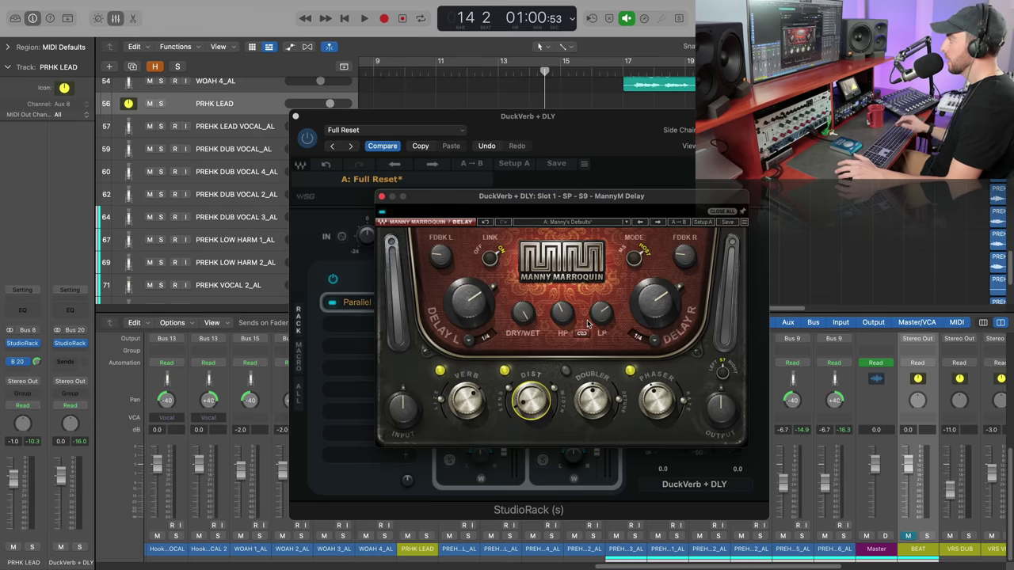
{"action": "left_click", "coordinate": [382, 196]}
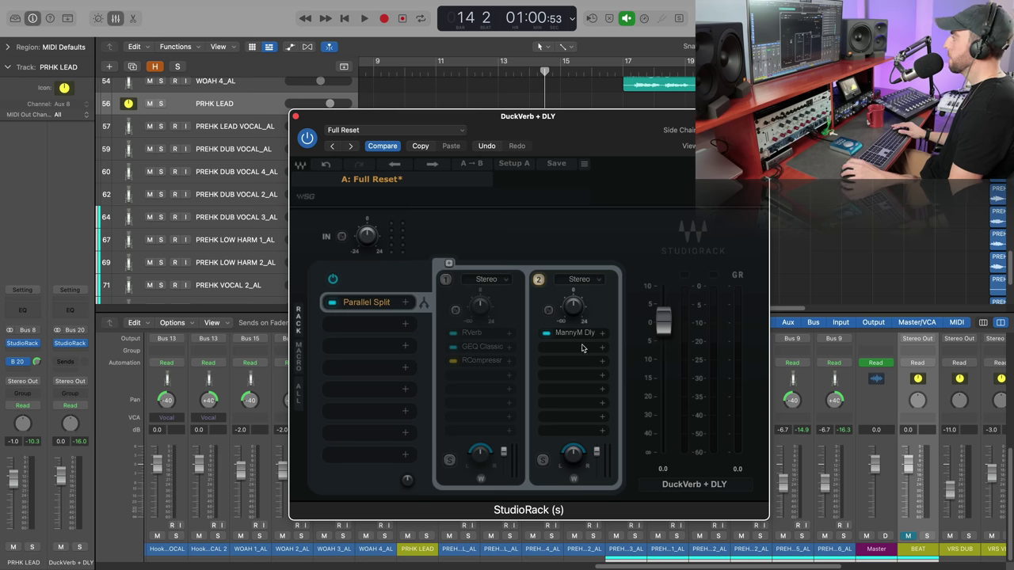
Re-enable chain 1 and add RCompressor(sc) after the delay in chain 2
{"action": "left_click", "coordinate": [446, 280]}
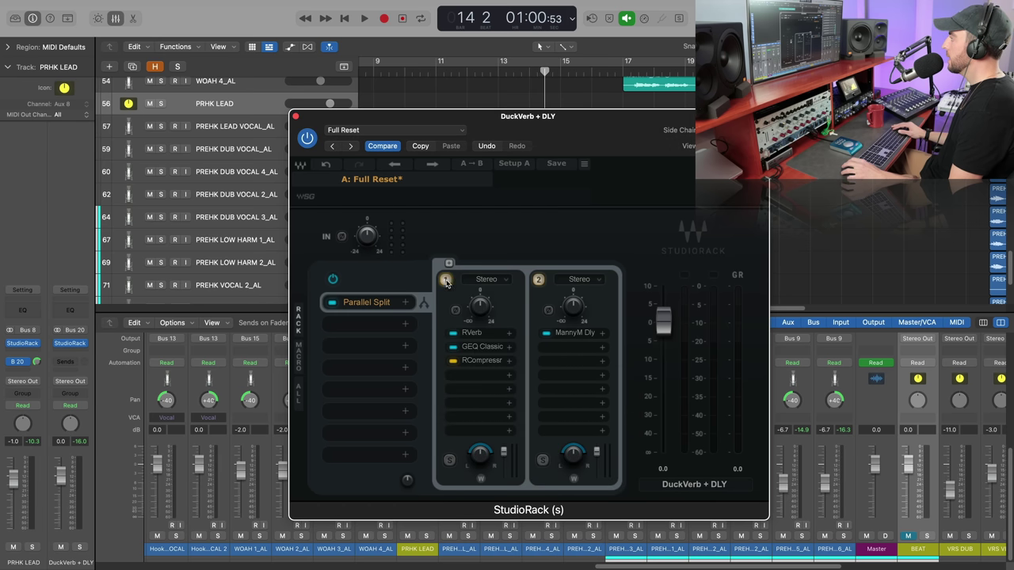
{"action": "left_click", "coordinate": [596, 357]}
{"action": "type", "text": "rcomp"}
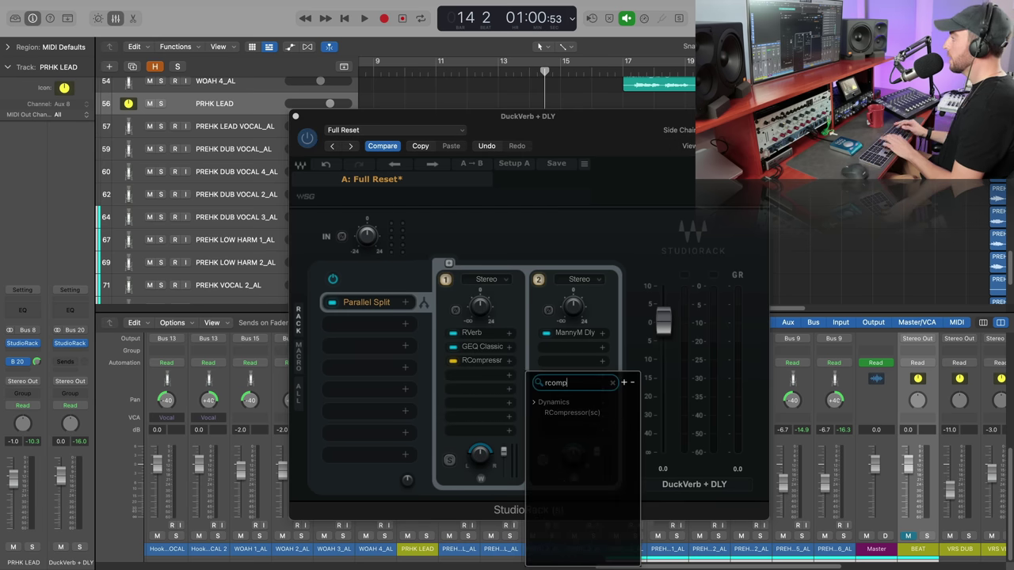
{"action": "left_click", "coordinate": [588, 371]}
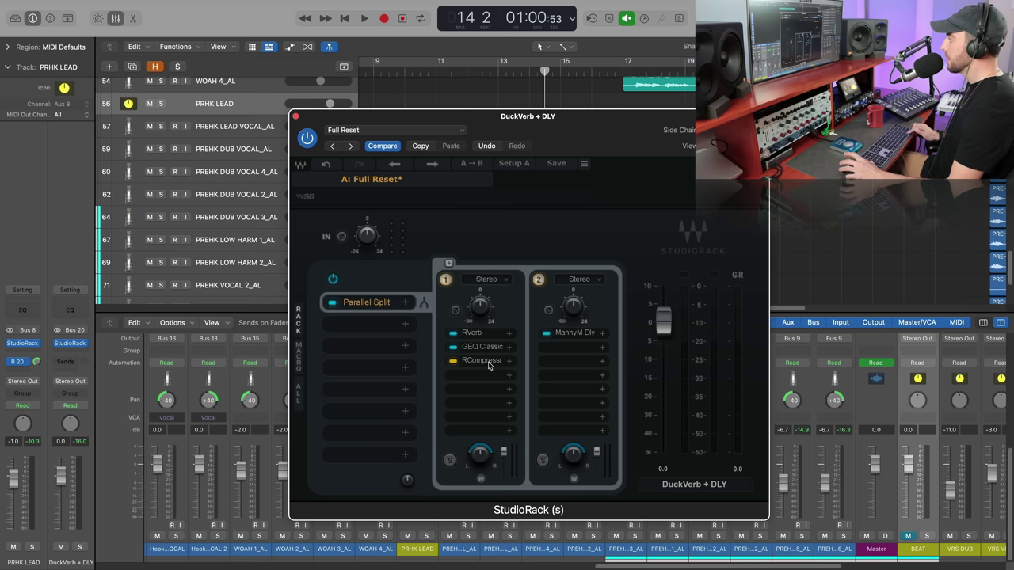
Set the chain-2 RCompressor to attack 0.98 and release 106 while listening to the ducking
{"action": "left_click", "coordinate": [494, 363]}
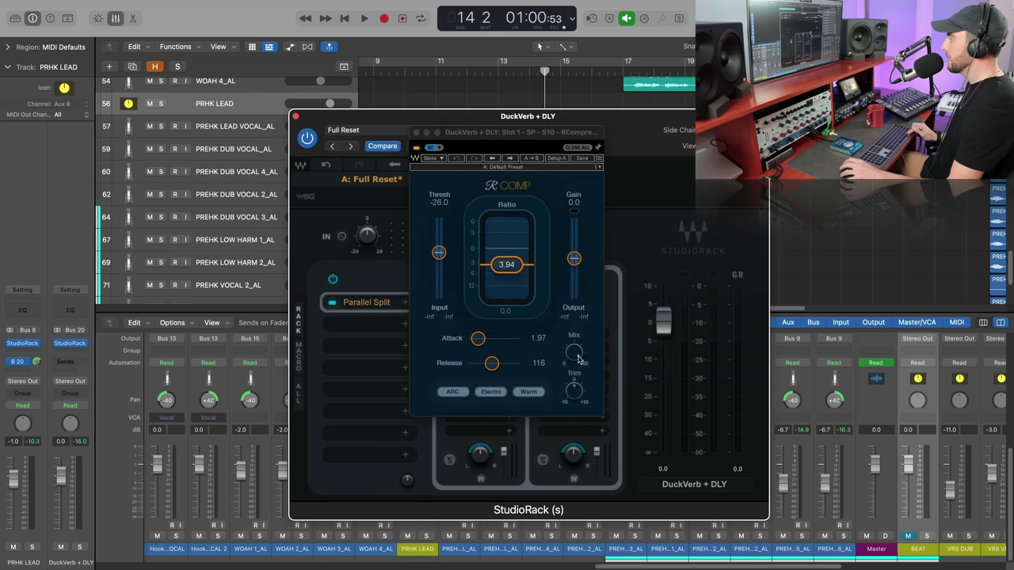
{"action": "left_click_drag", "start_coordinate": [461, 133], "coordinate": [652, 162]}
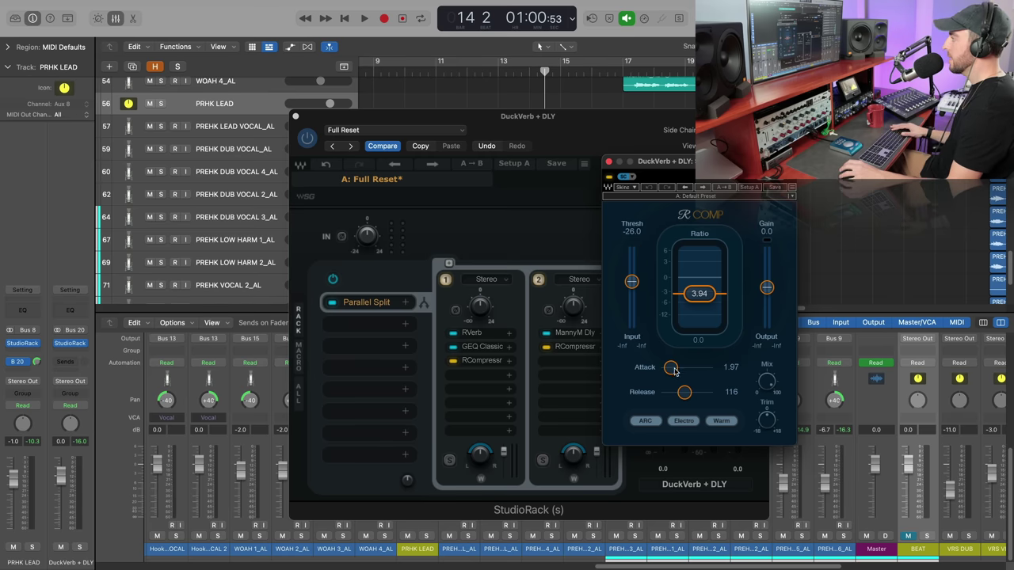
{"action": "left_click_drag", "start_coordinate": [673, 370], "coordinate": [666, 370]}
{"action": "key", "text": "space"}
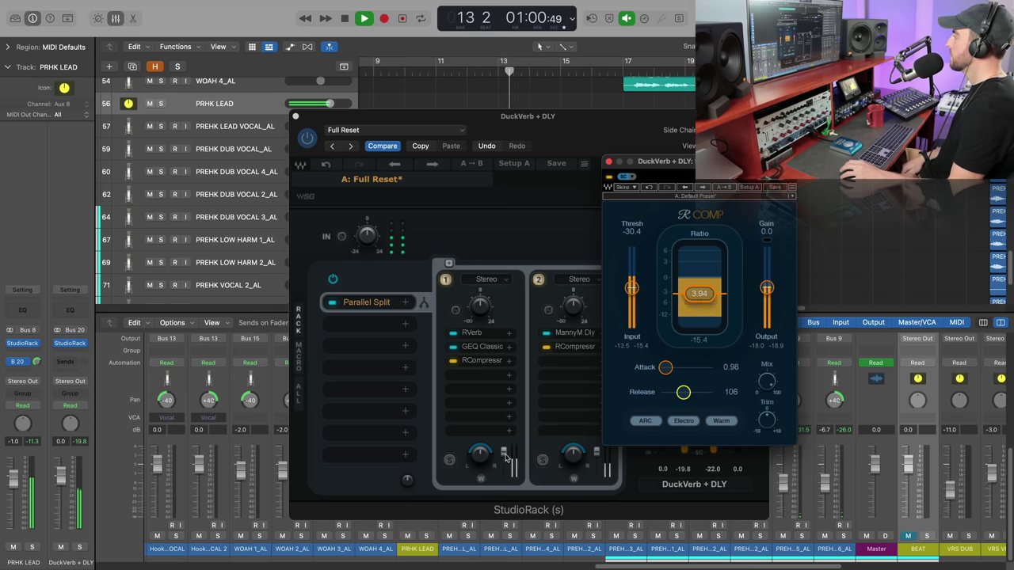
{"action": "left_click", "coordinate": [505, 458]}
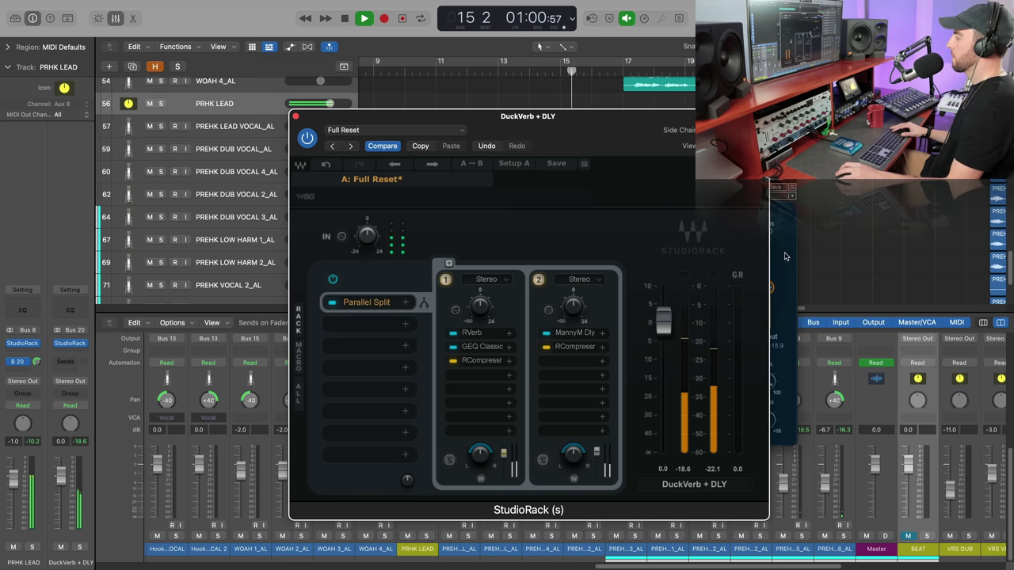
{"action": "left_click", "coordinate": [574, 346]}
{"action": "key", "text": "space"}
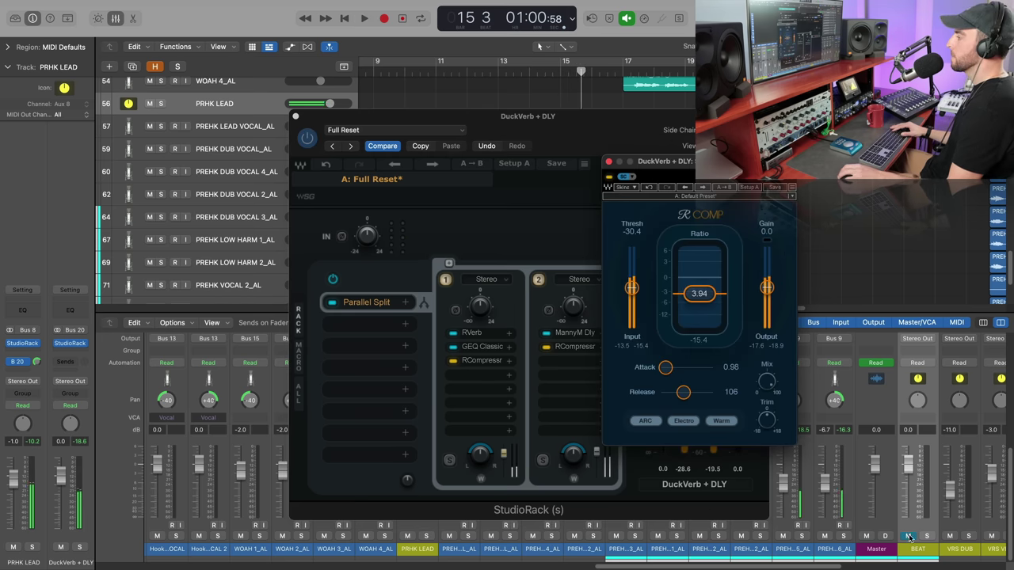
{"action": "key", "text": "space"}
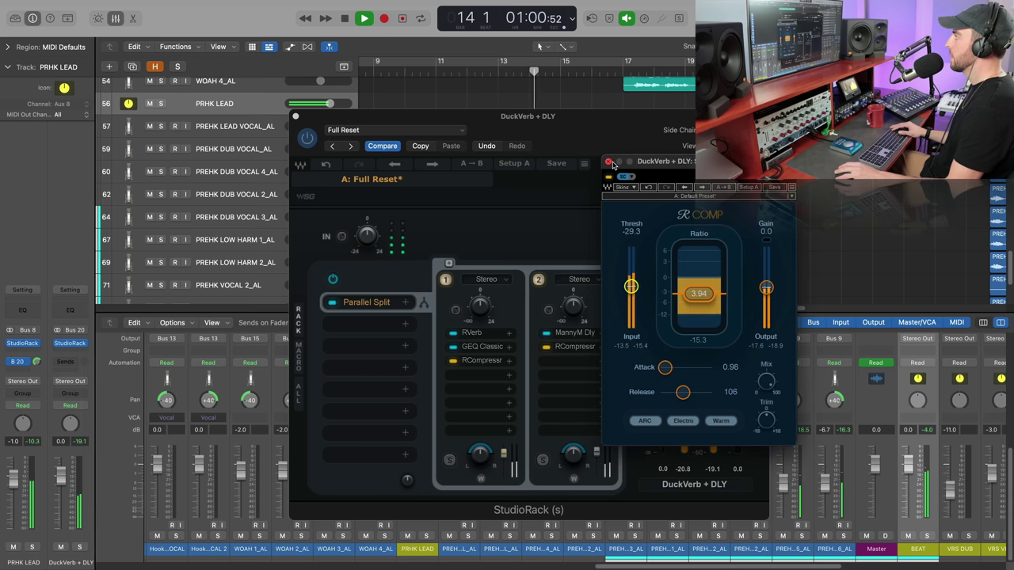
Check the Manny Marroquin delay's high-pass and low-pass knobs, then close it
{"action": "left_click", "coordinate": [567, 332]}
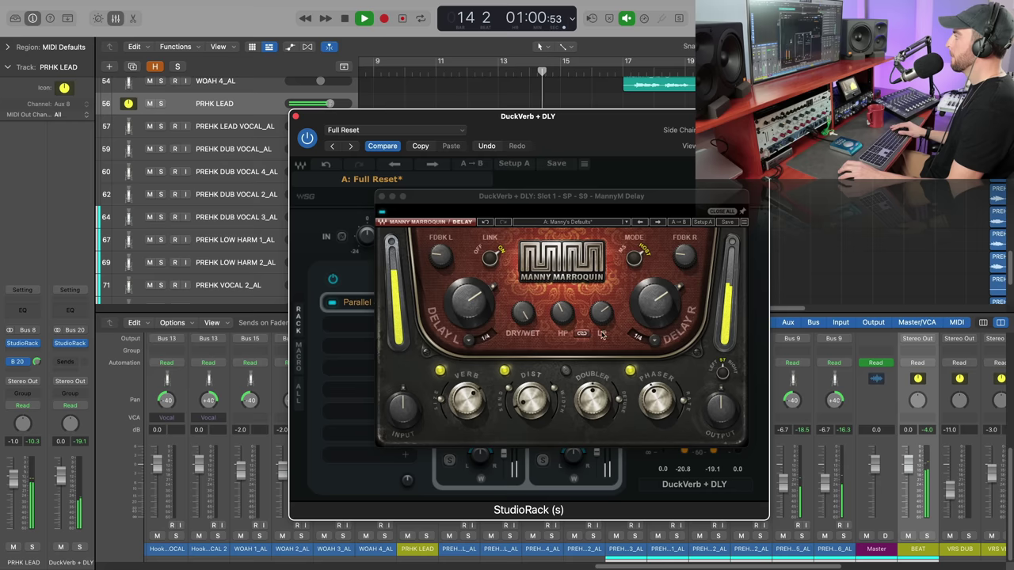
{"action": "left_click", "coordinate": [559, 395]}
{"action": "mouse_move", "coordinate": [564, 315]}
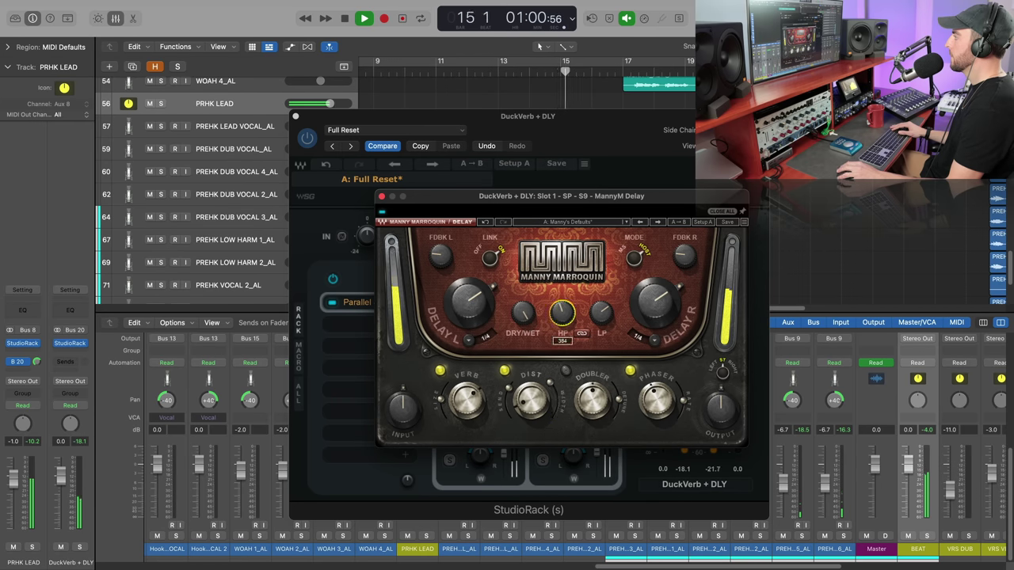
{"action": "mouse_move", "coordinate": [601, 313]}
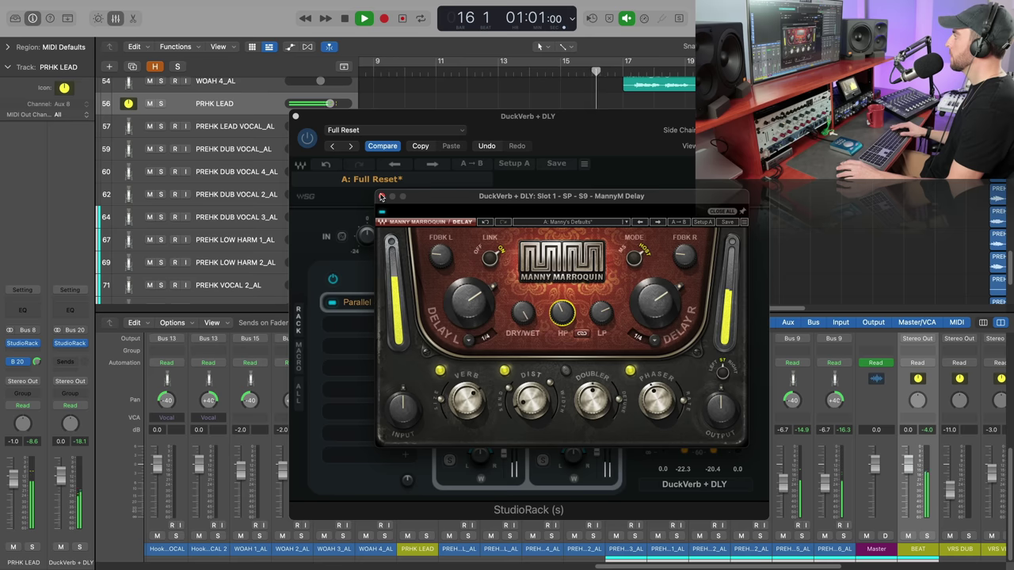
{"action": "left_click", "coordinate": [381, 195]}
Adjust the chain-2 RCompressor to threshold -22.5, ratio 4.06, attack 4.77 and release 274
{"action": "left_click_drag", "start_coordinate": [698, 293], "coordinate": [697, 294]}
{"action": "left_click_drag", "start_coordinate": [630, 287], "coordinate": [631, 283]}
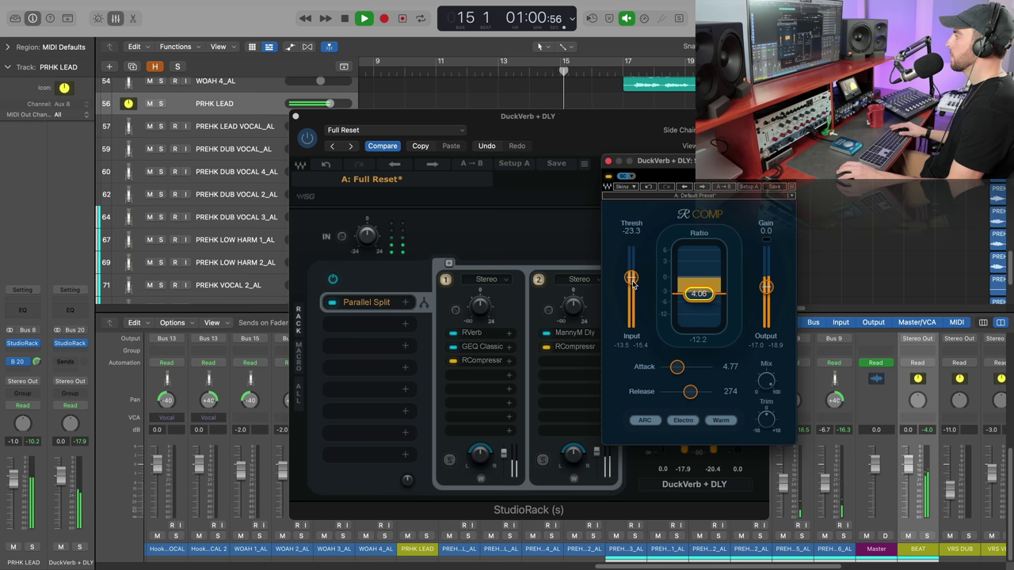
{"action": "left_click_drag", "start_coordinate": [631, 282], "coordinate": [633, 283]}
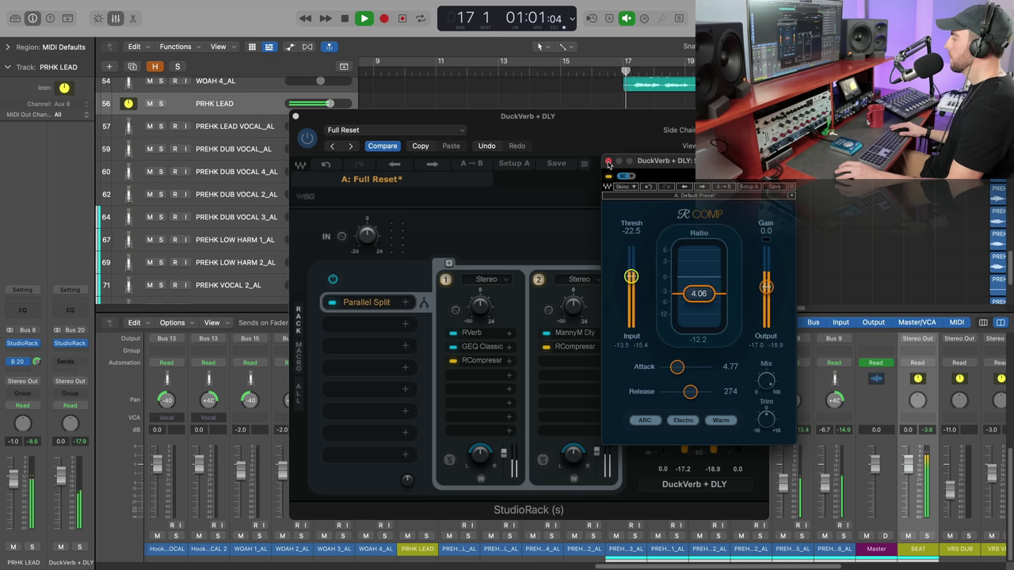
{"action": "left_click", "coordinate": [608, 162]}
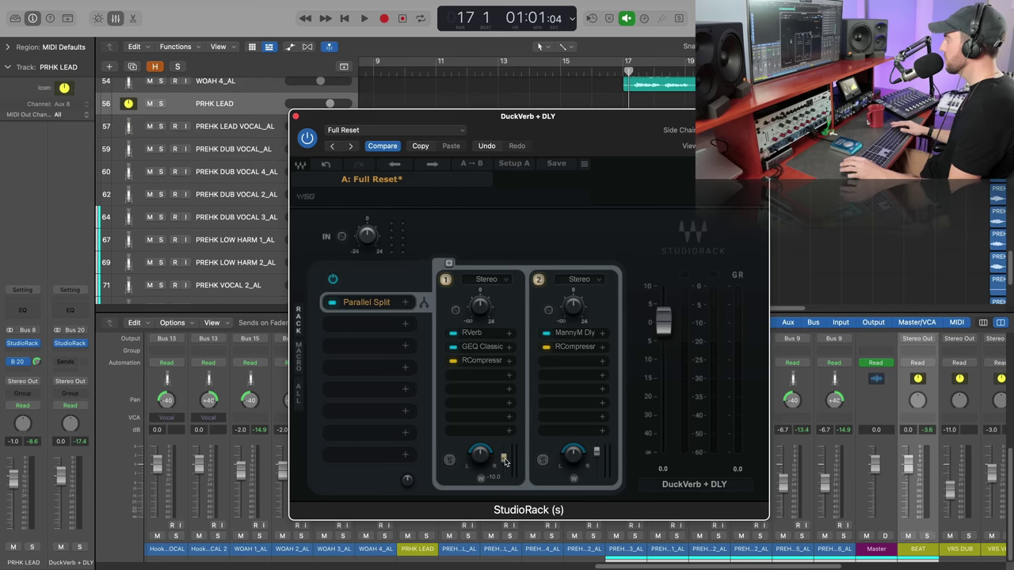
With PRHK LEAD soloed, set chain 1's output to -10 dB and chain 2's to -2.2 dB
{"action": "key", "text": "s"}
{"action": "key", "text": "space"}
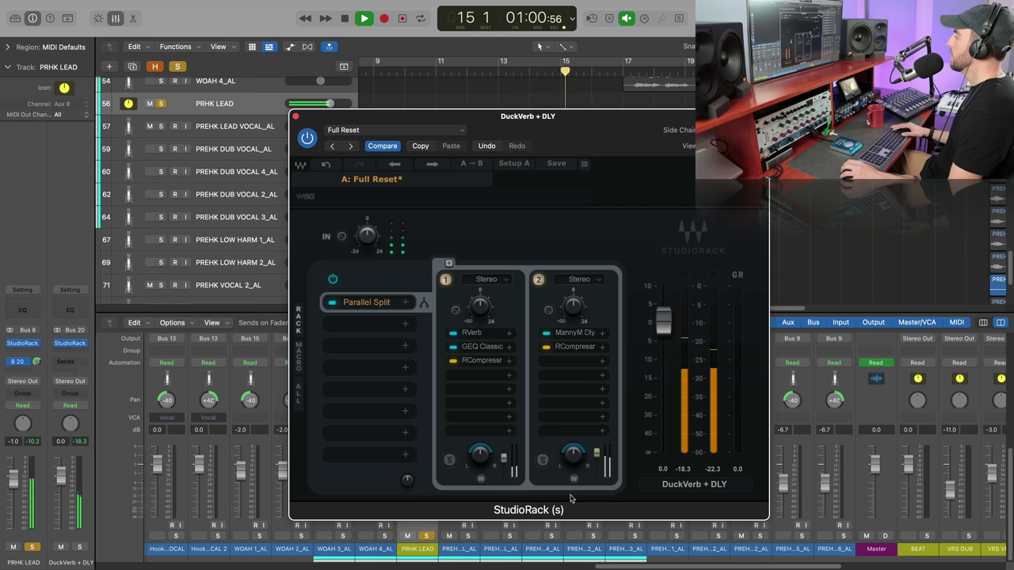
{"action": "left_click", "coordinate": [433, 539]}
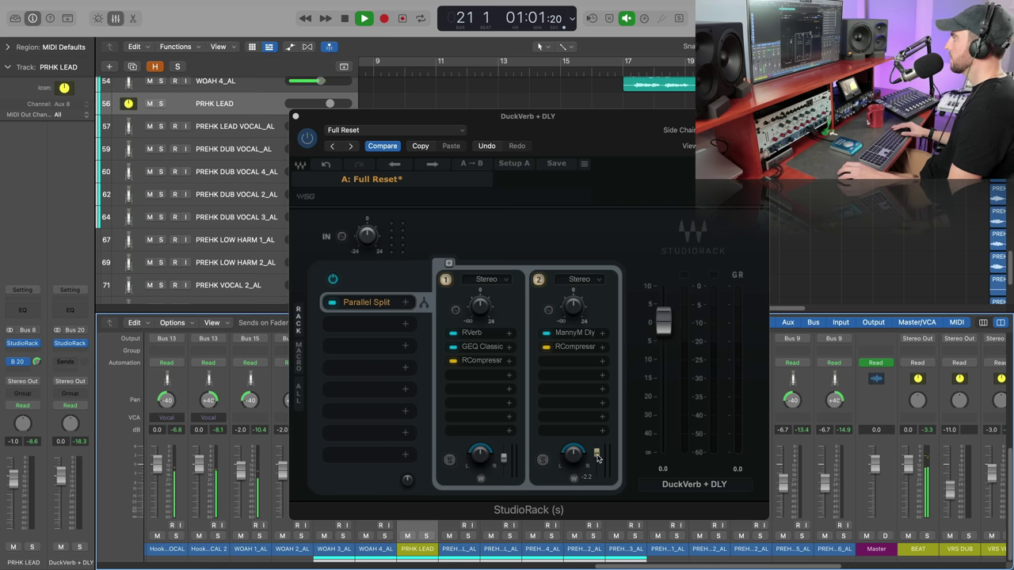
{"action": "left_click", "coordinate": [295, 116]}
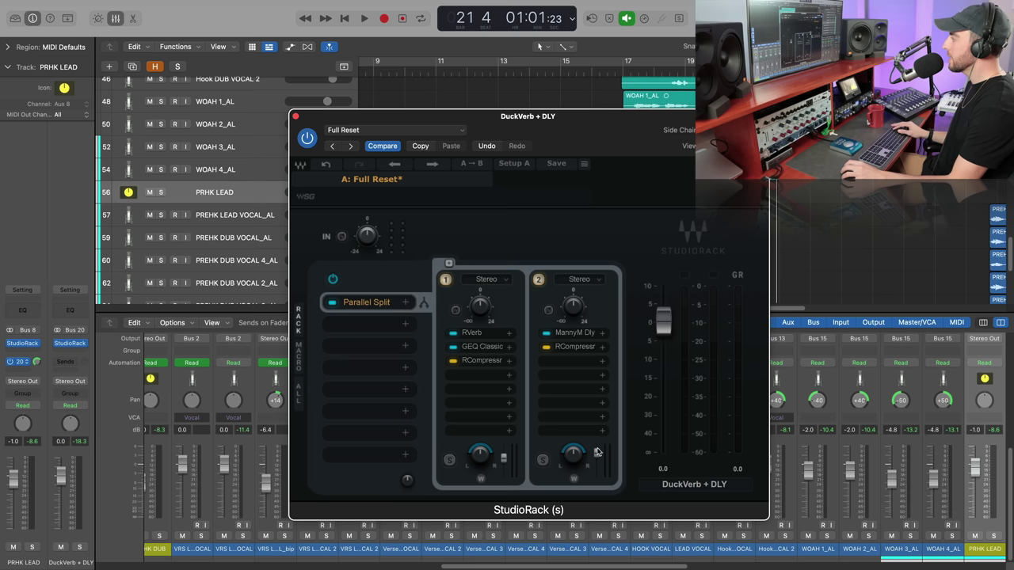
Add a third parallel chain and insert Doubler4 into it via a 'doubl' search
{"action": "left_click", "coordinate": [449, 264]}
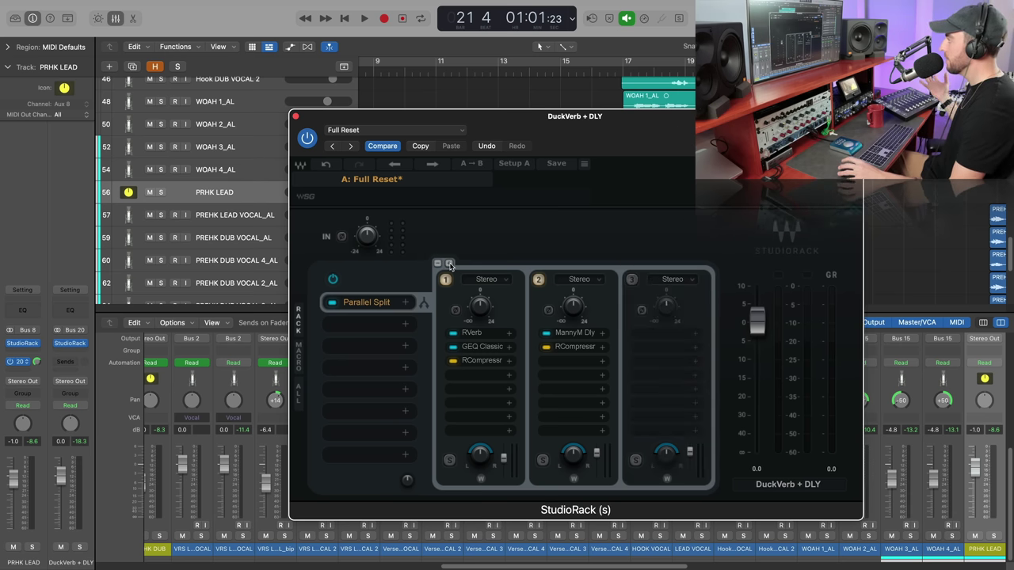
{"action": "left_click", "coordinate": [693, 337]}
{"action": "type", "text": "doubler"}
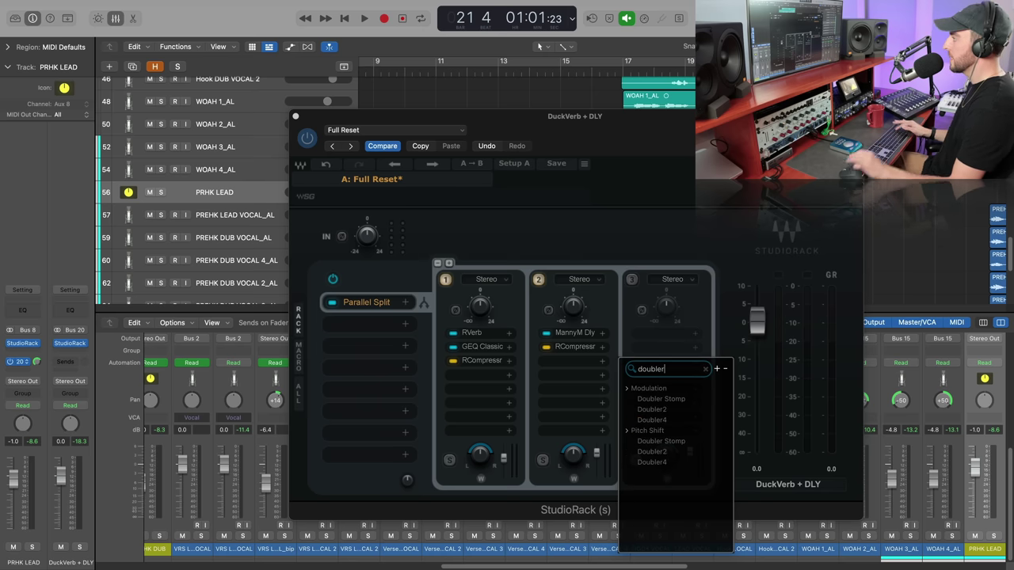
{"action": "left_click", "coordinate": [672, 420]}
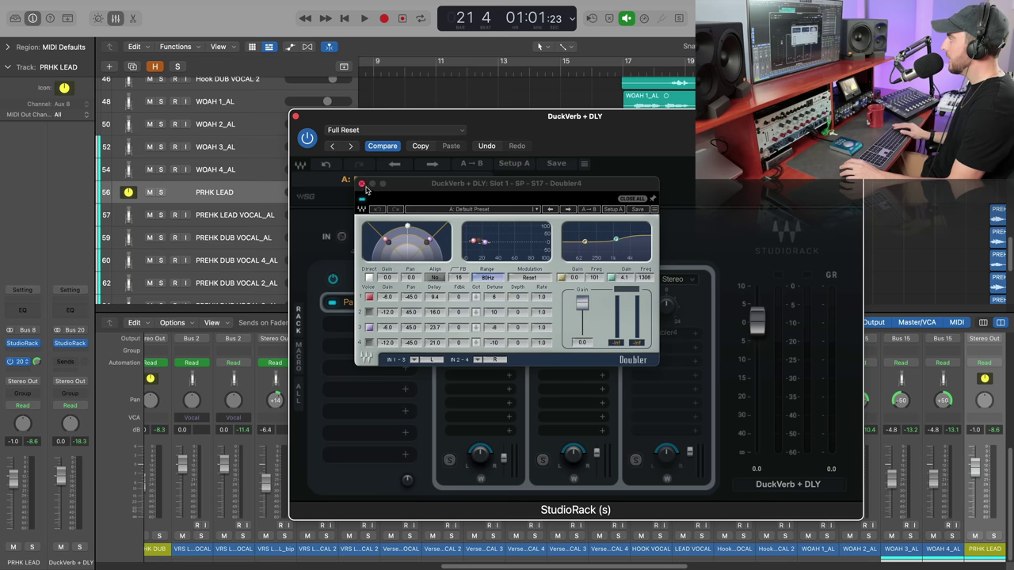
{"action": "left_click", "coordinate": [362, 185]}
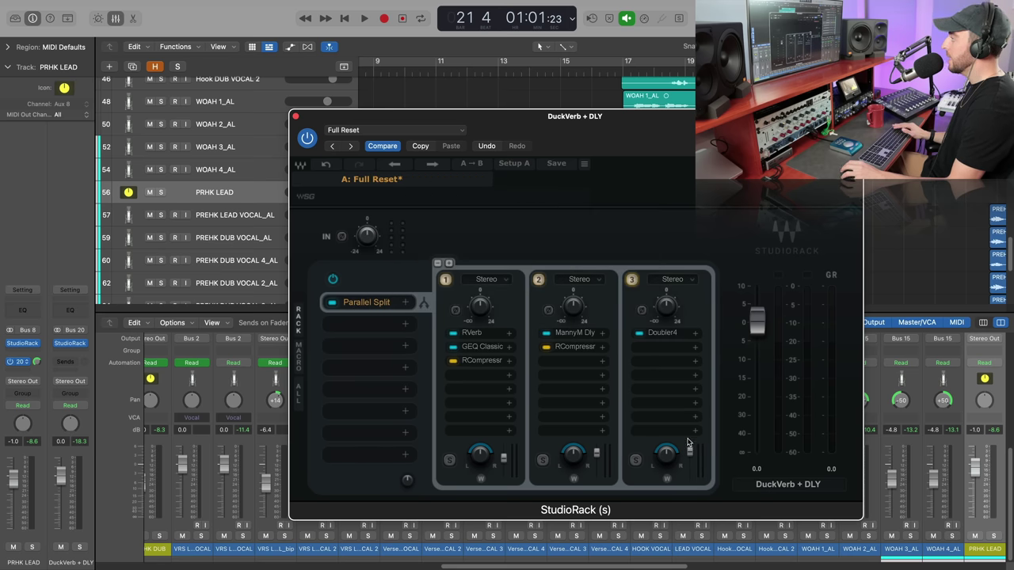